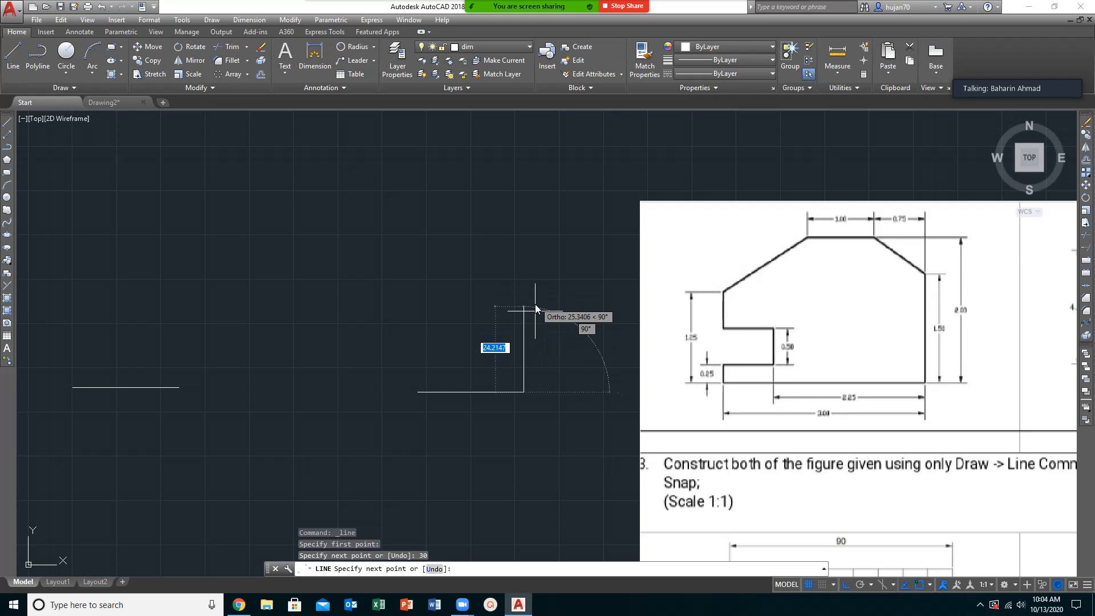
- Continue the line straight up from the base line's right end with segments of 15 and 5
type("15")
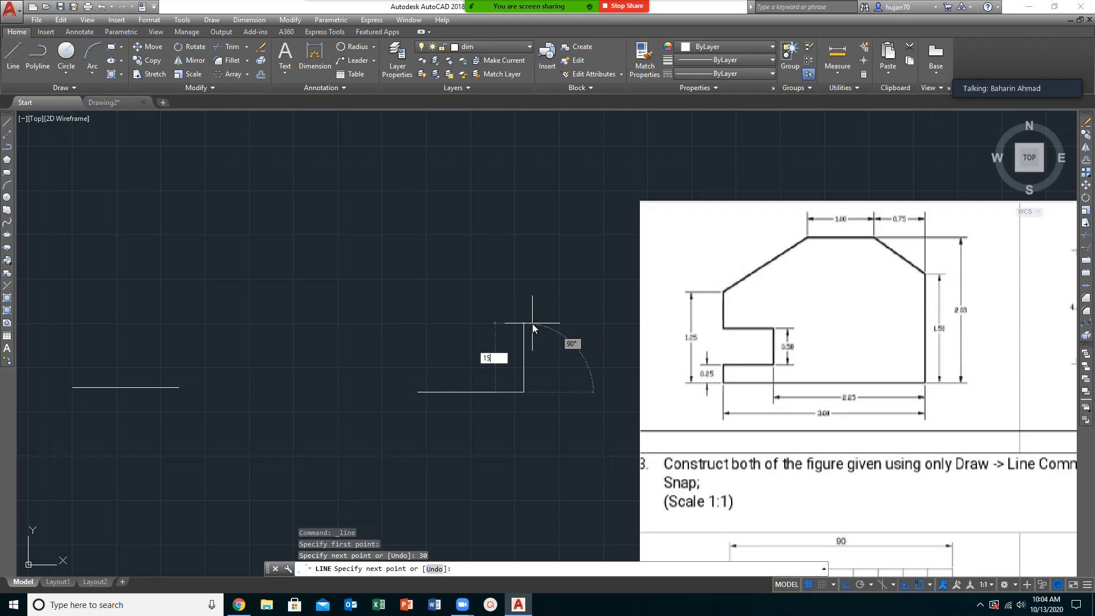
key("Return")
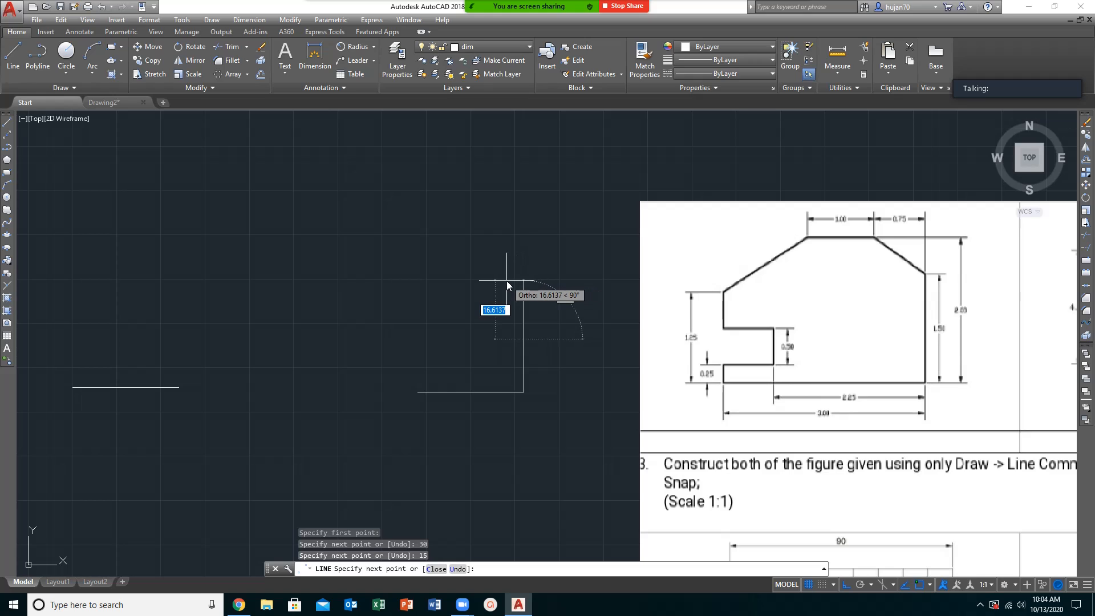
type("5")
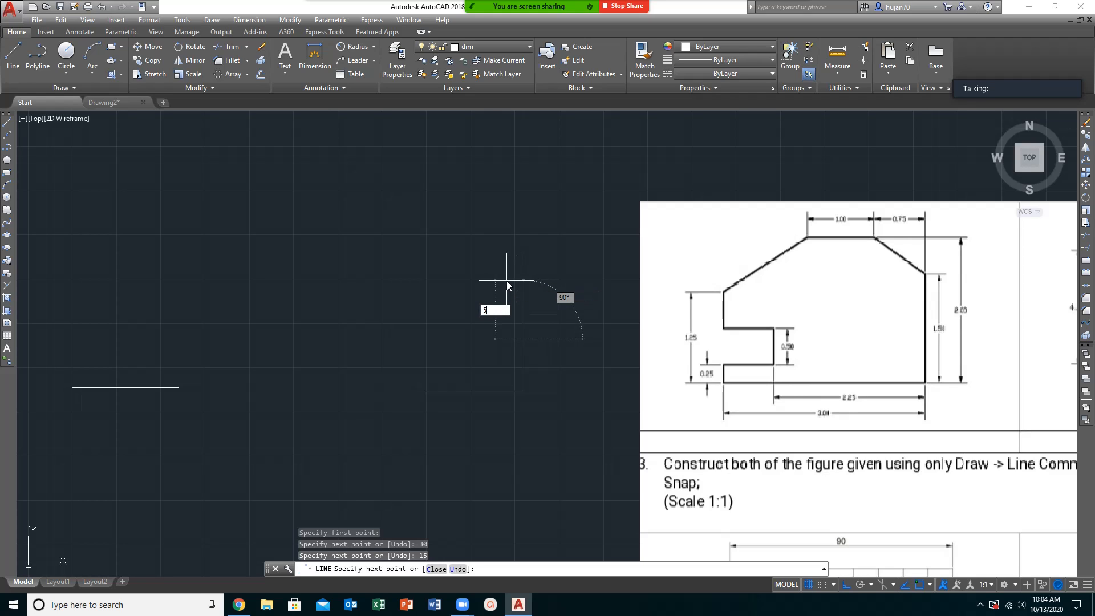
key("Return")
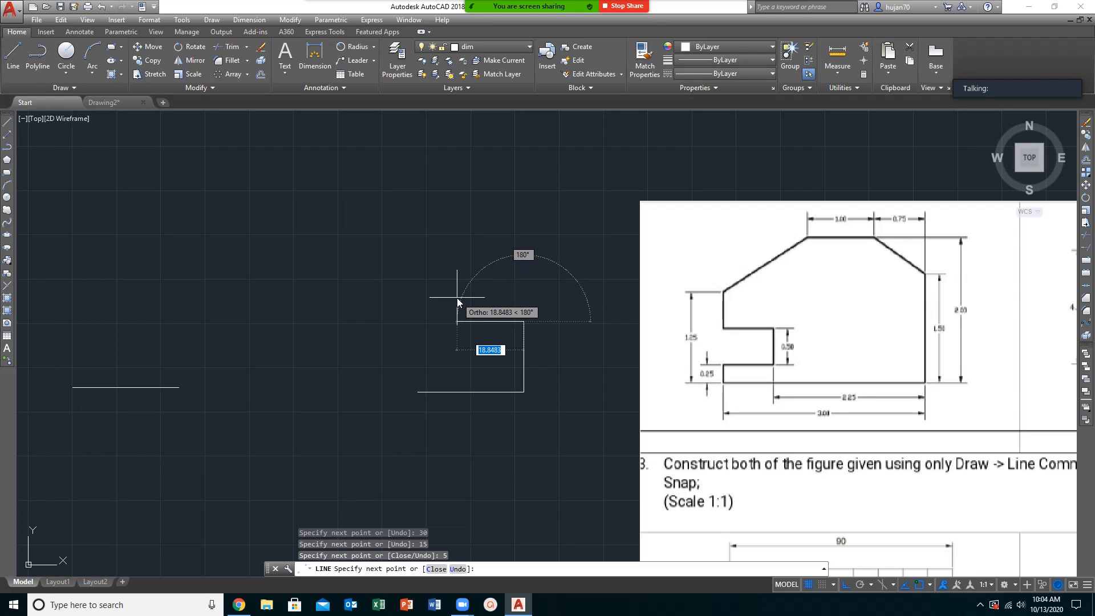
- Draw the top edge leftward from the upper right corner with segments of 7.5 and 10, then end the line
type("7.5")
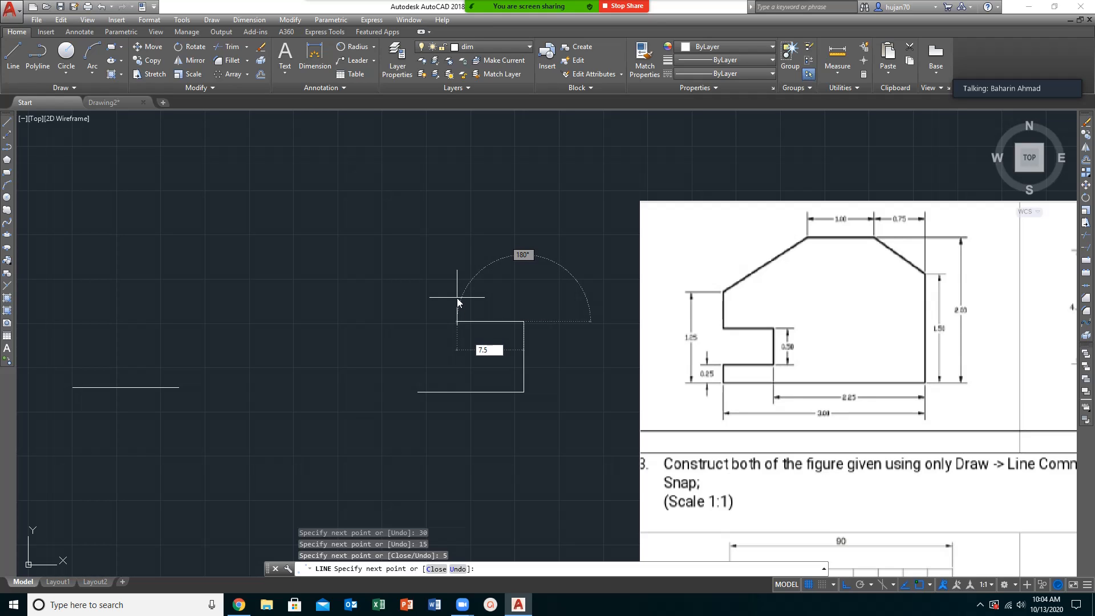
key("Return")
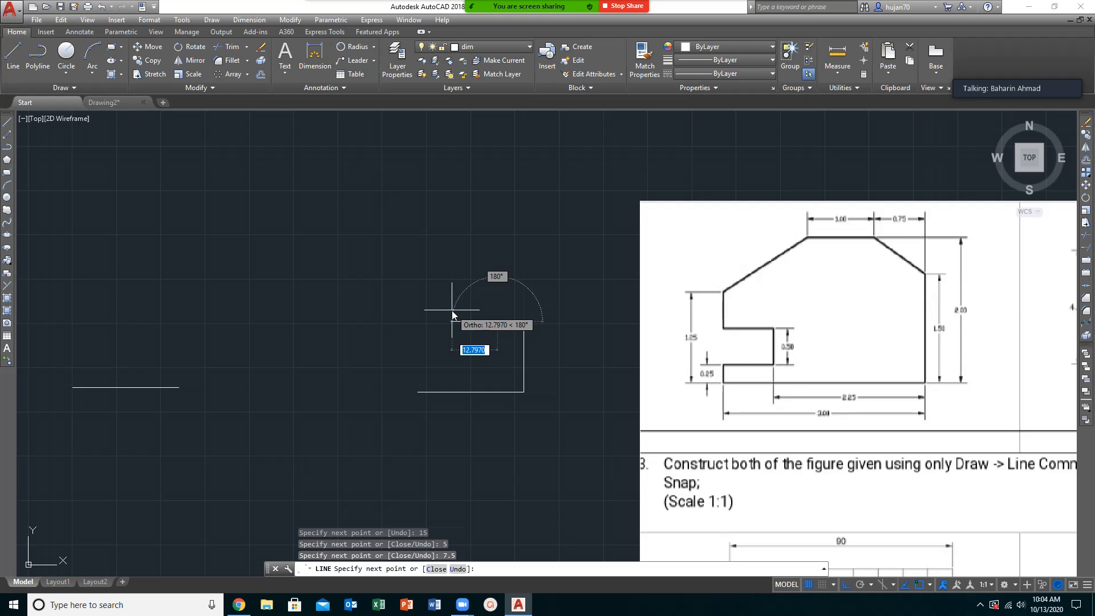
type("10")
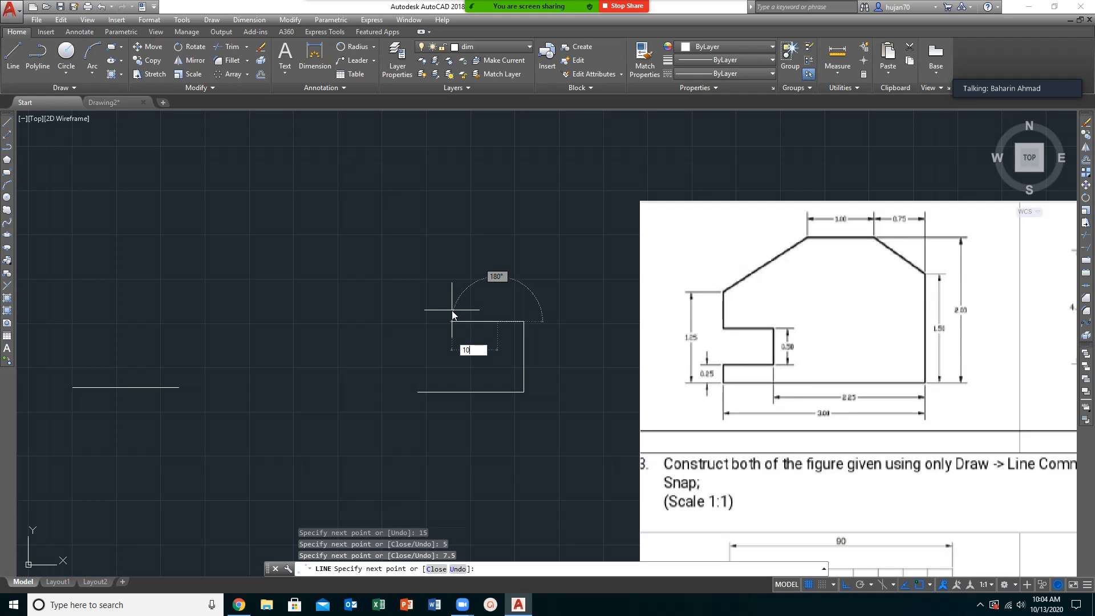
key("Return")
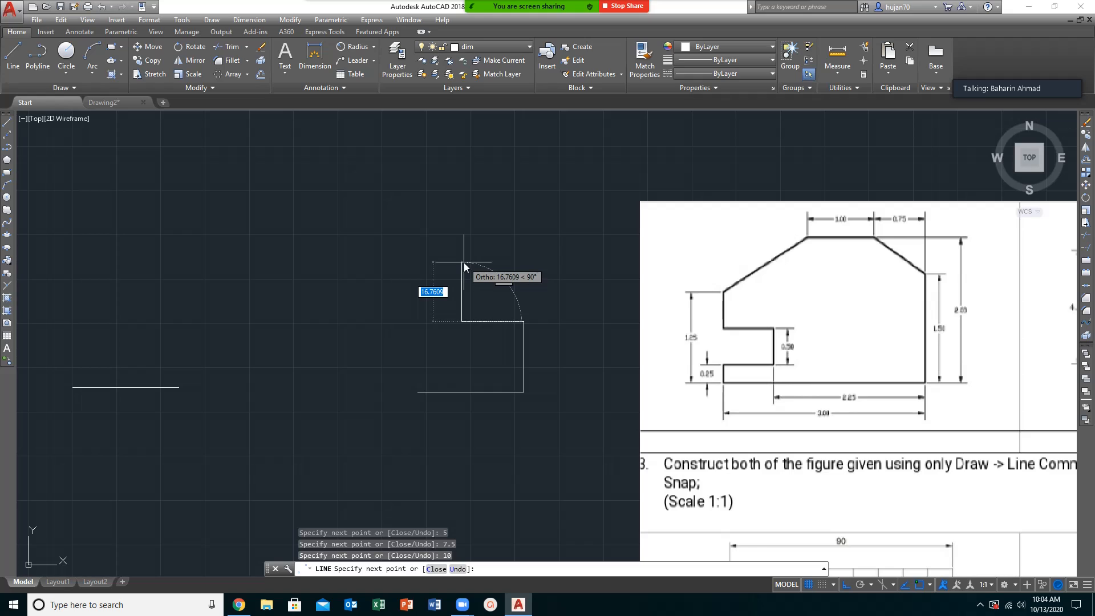
key("Escape")
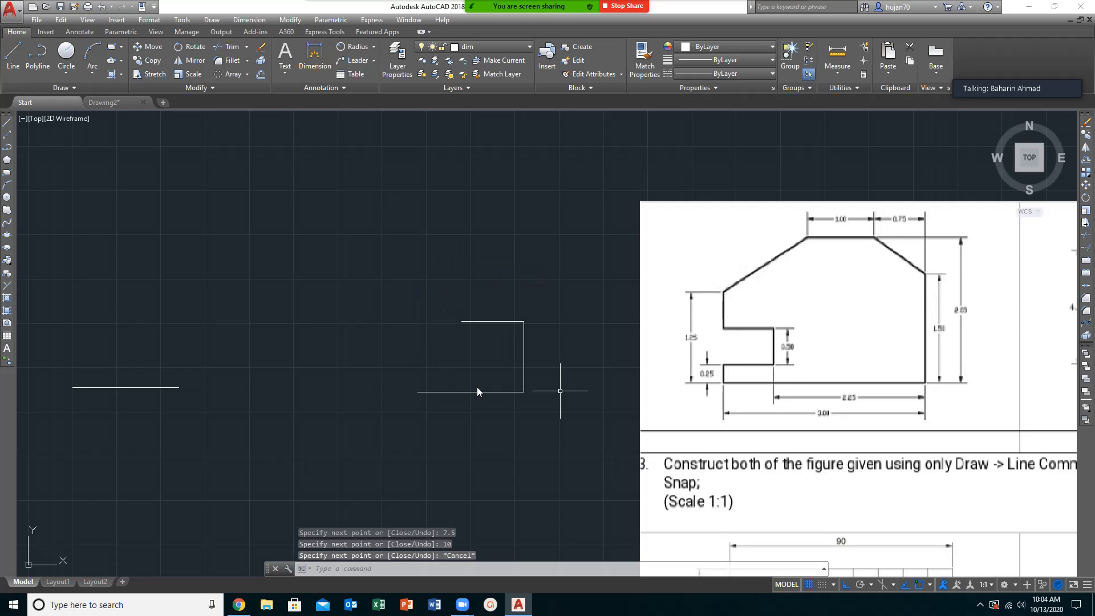
- Start a new line at the base line's left end and draw 2.5 up, then 7.5 to the right
left_click(13, 54)
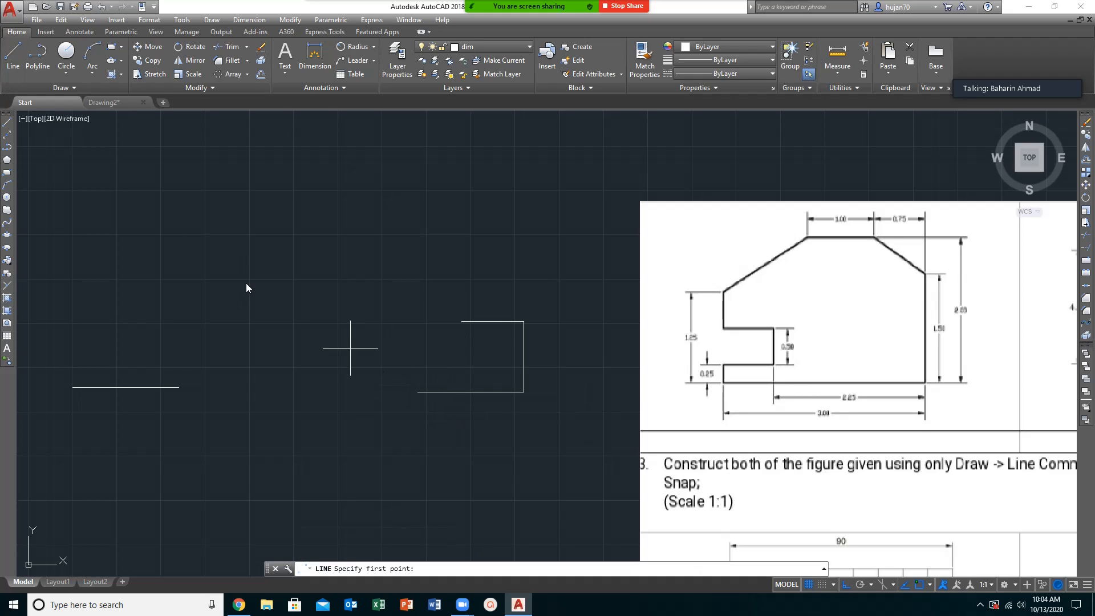
left_click(423, 394)
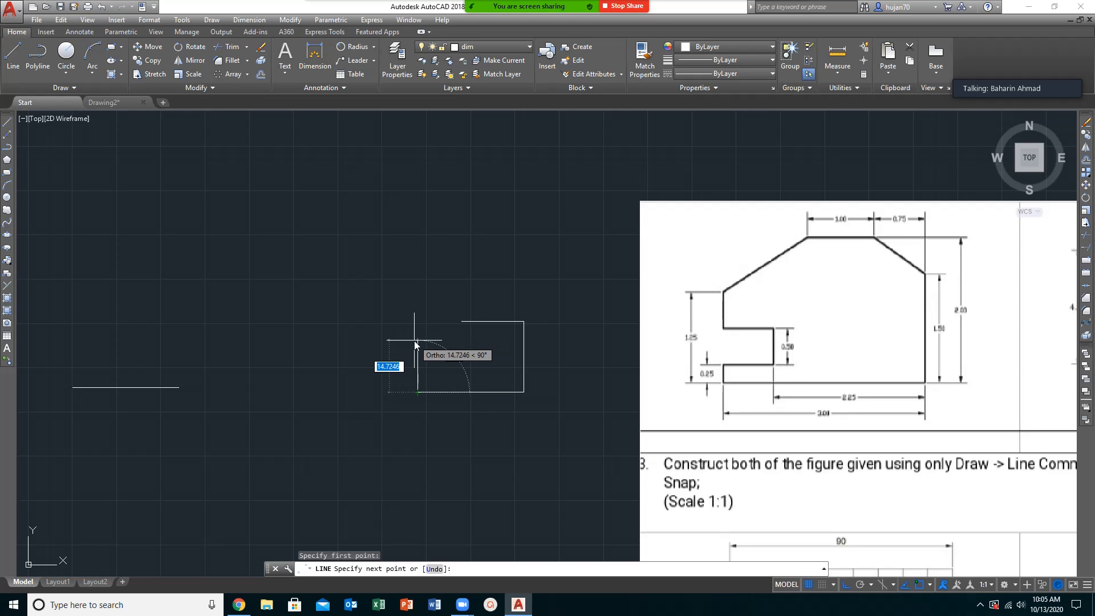
type("2.5")
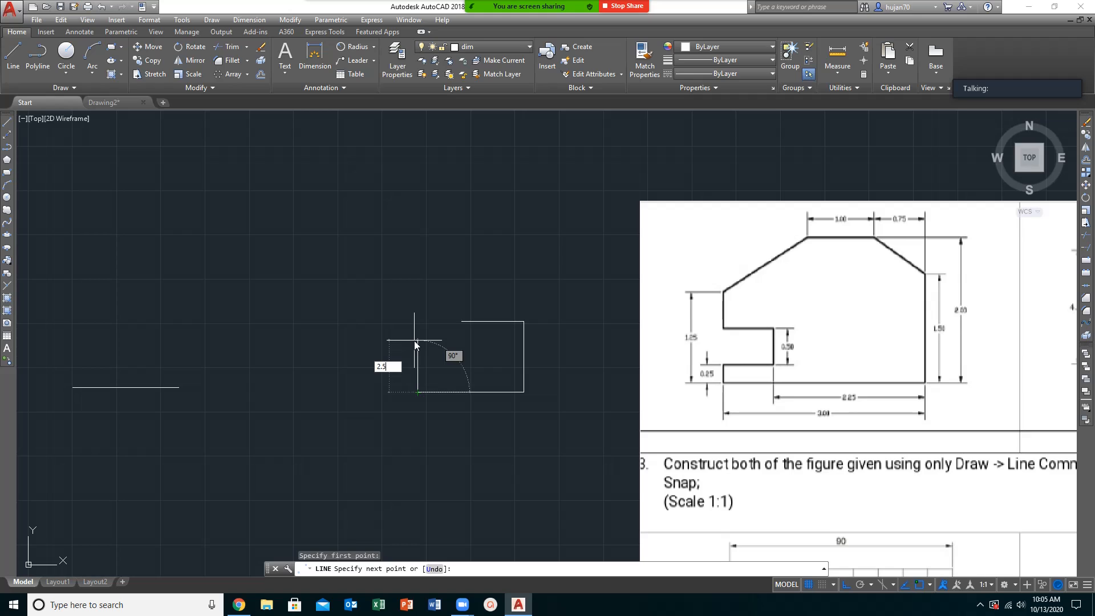
key("Return")
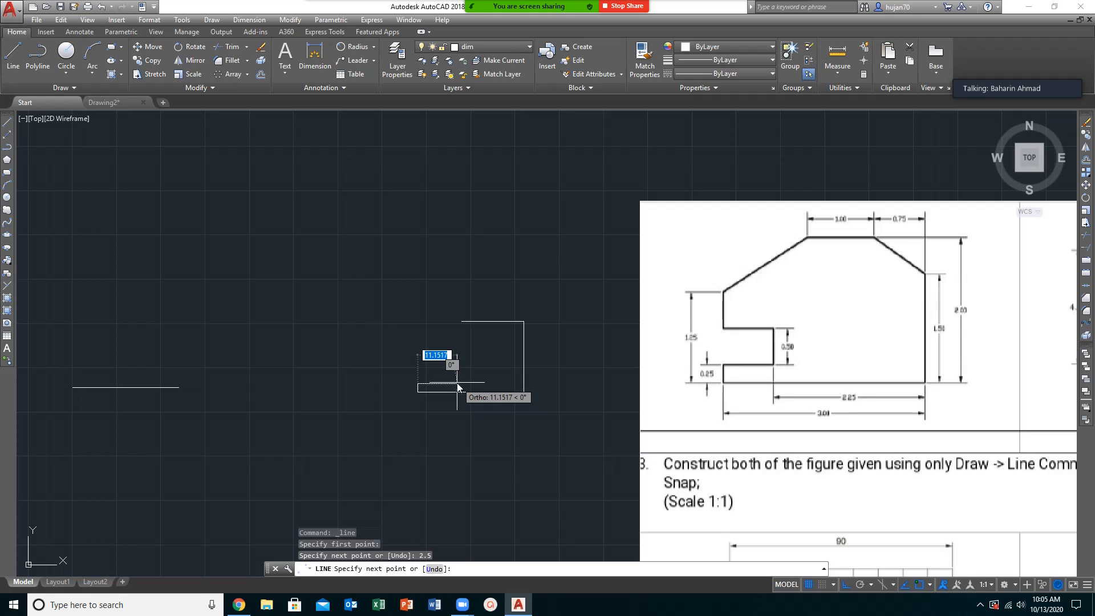
type("7")
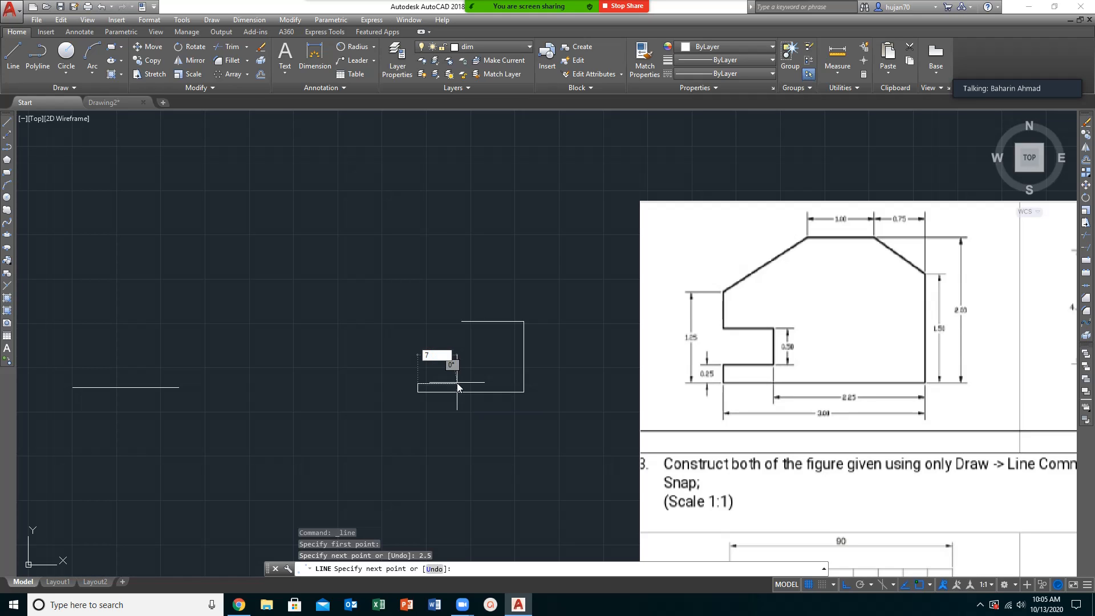
type(".5")
key("Return")
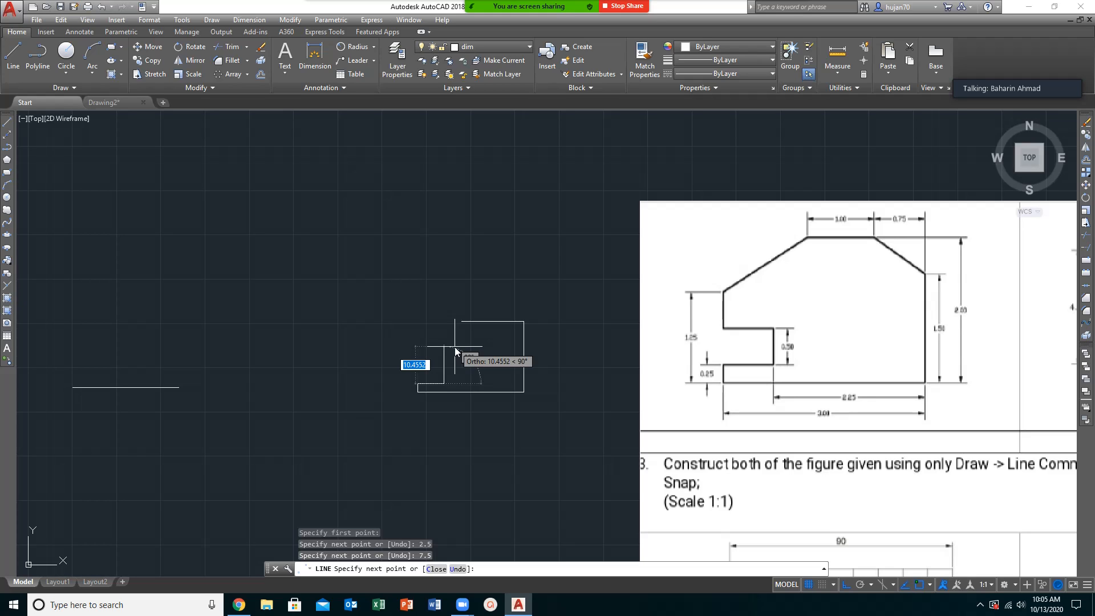
- Complete the notch by drawing 5 up and 7.5 back to the left
type("5")
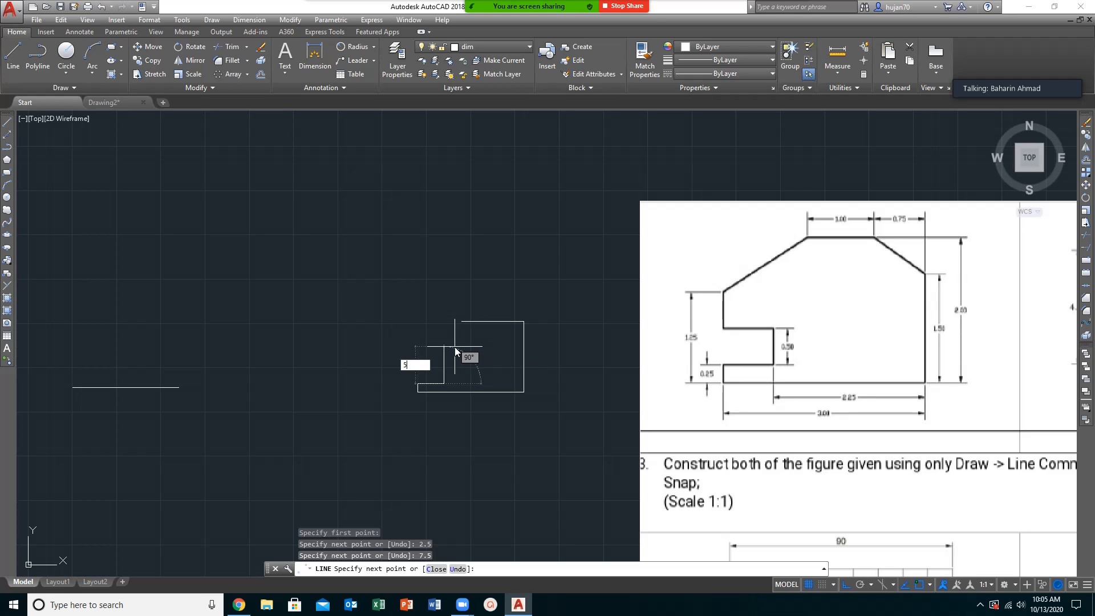
key("Return")
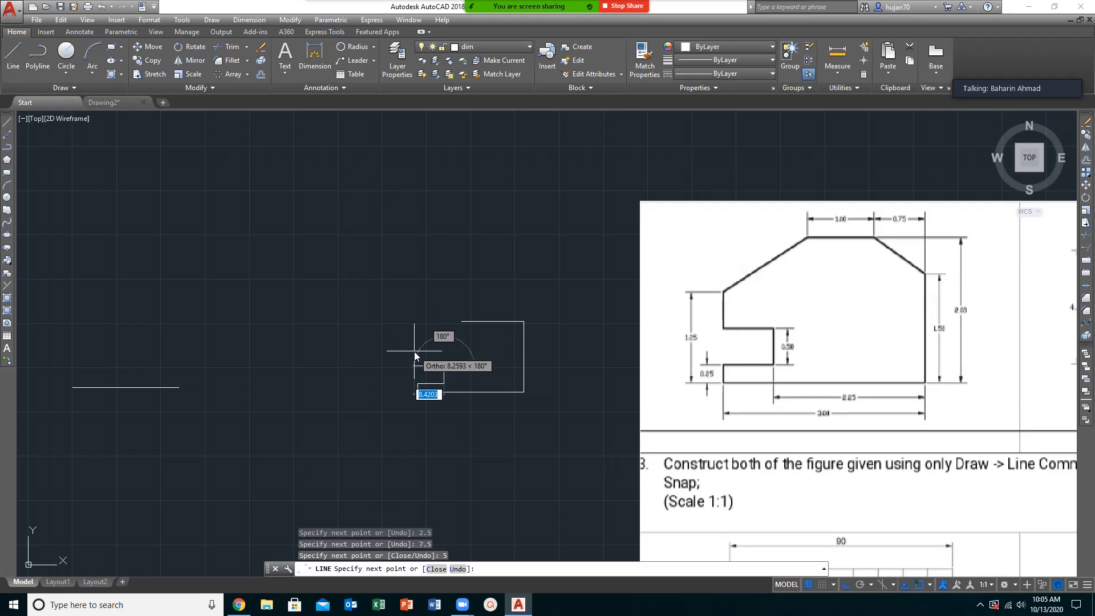
type("7")
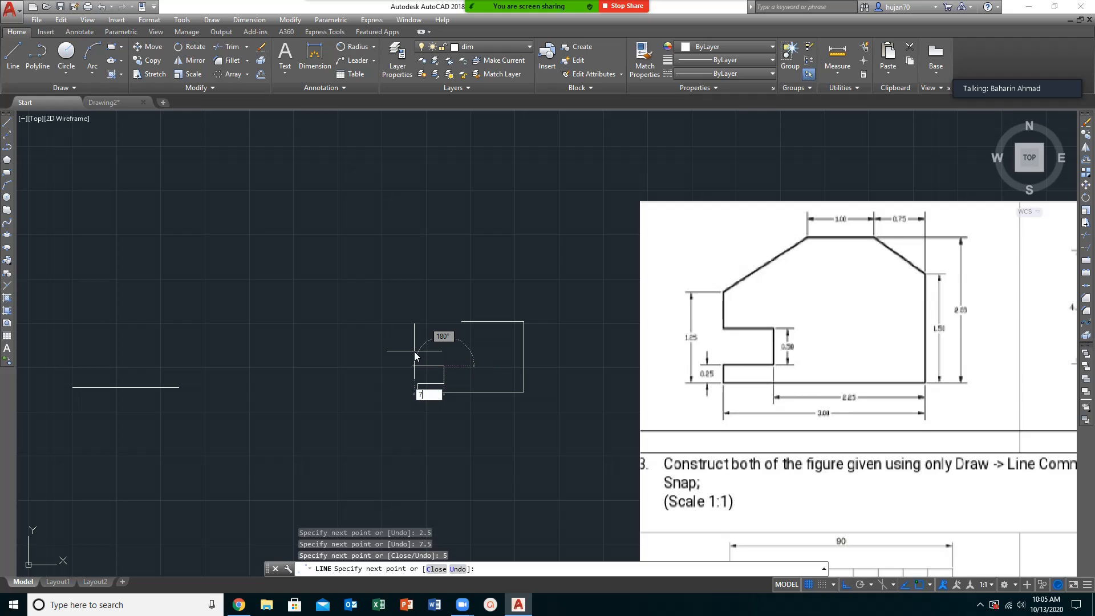
type(".5")
key("Return")
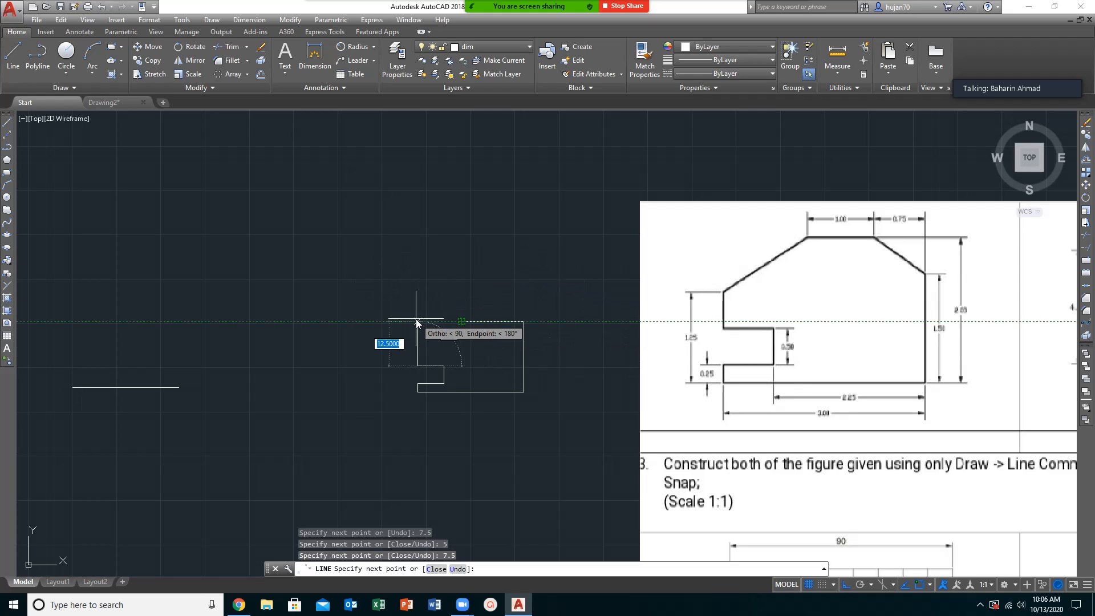
- Draw 5 up from the notch, then a sloped line to the left end of the top edge, and end the line
type("5")
key("Return")
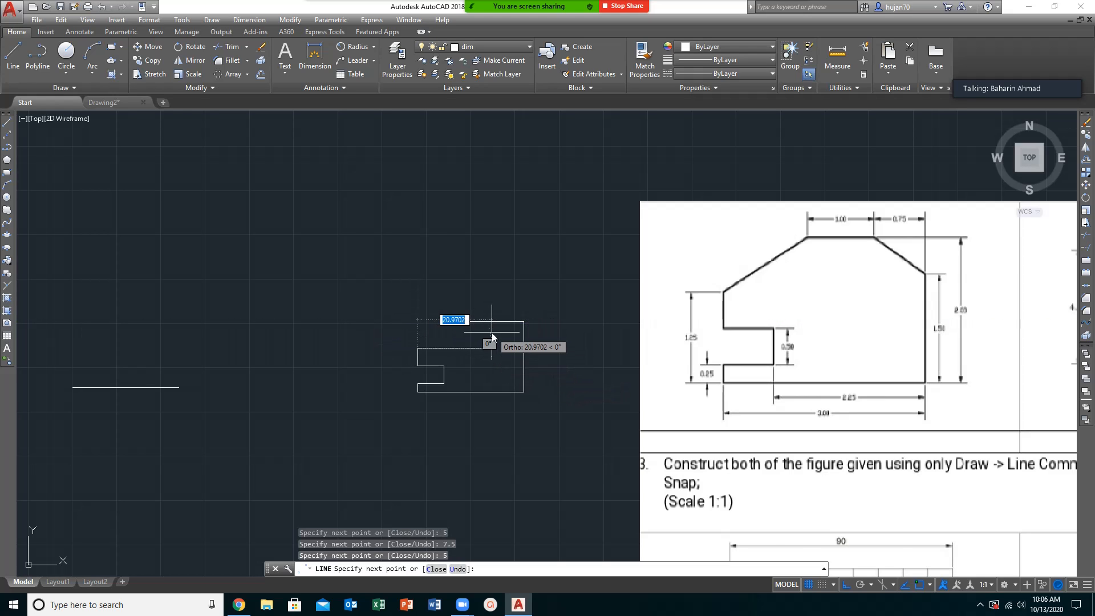
scroll(482, 331, "up", 7)
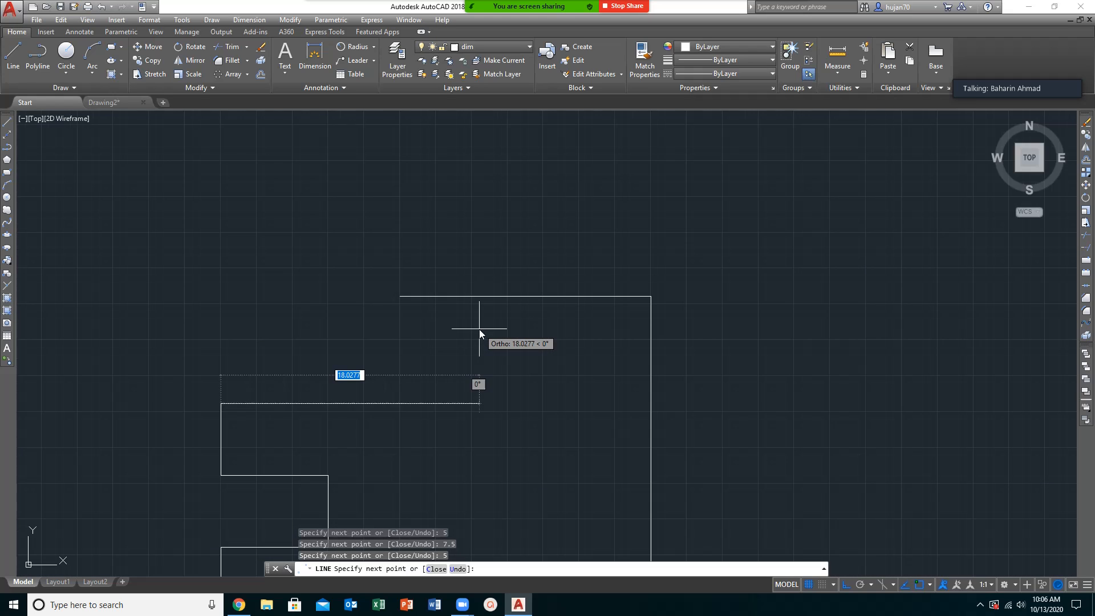
left_click(400, 296)
key("Return")
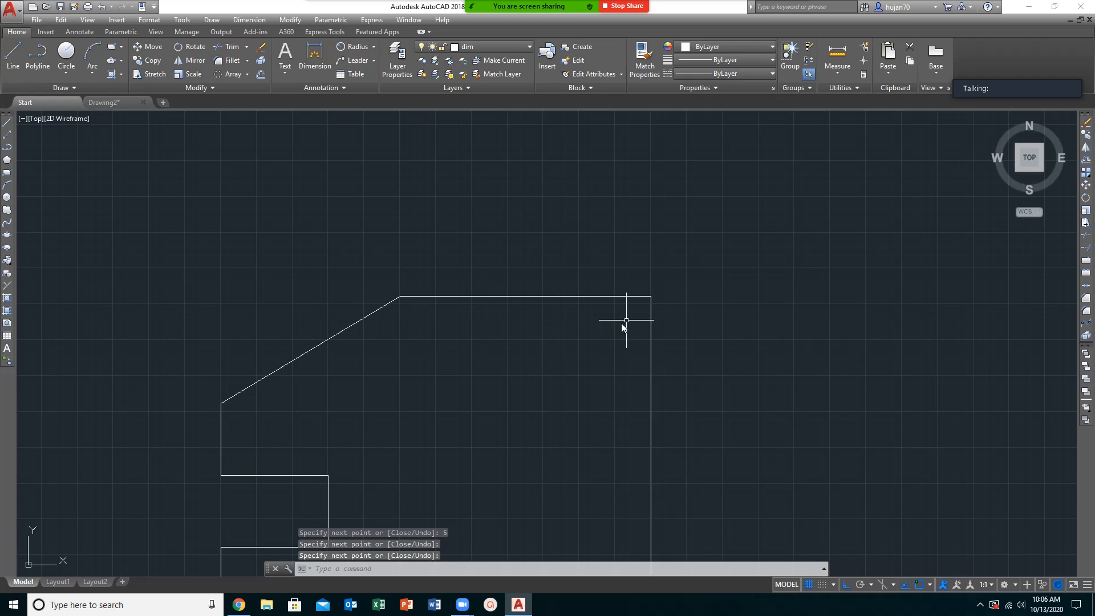
- Draw a sloped line across the upper right corner, from the top edge's segment joint to the right side's segment joint
left_click(12, 54)
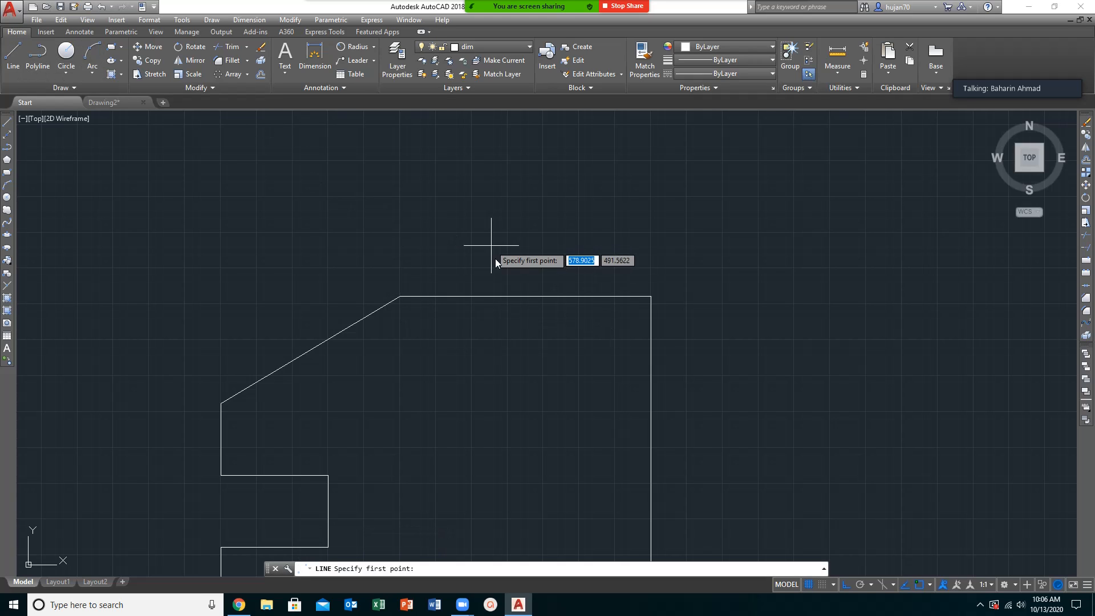
left_click(544, 297)
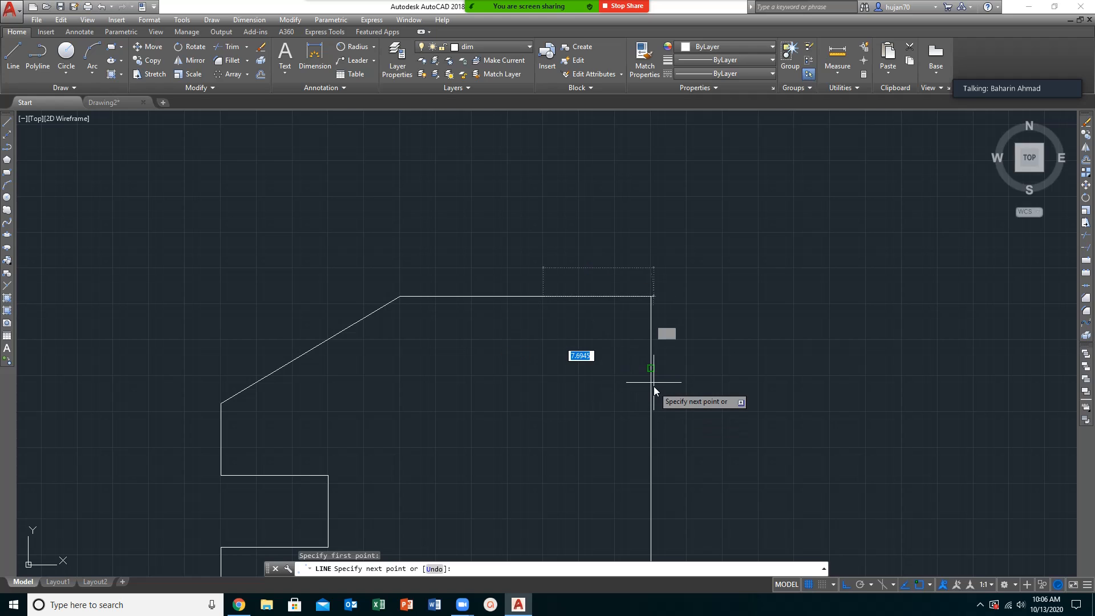
left_click(652, 374)
key("Return")
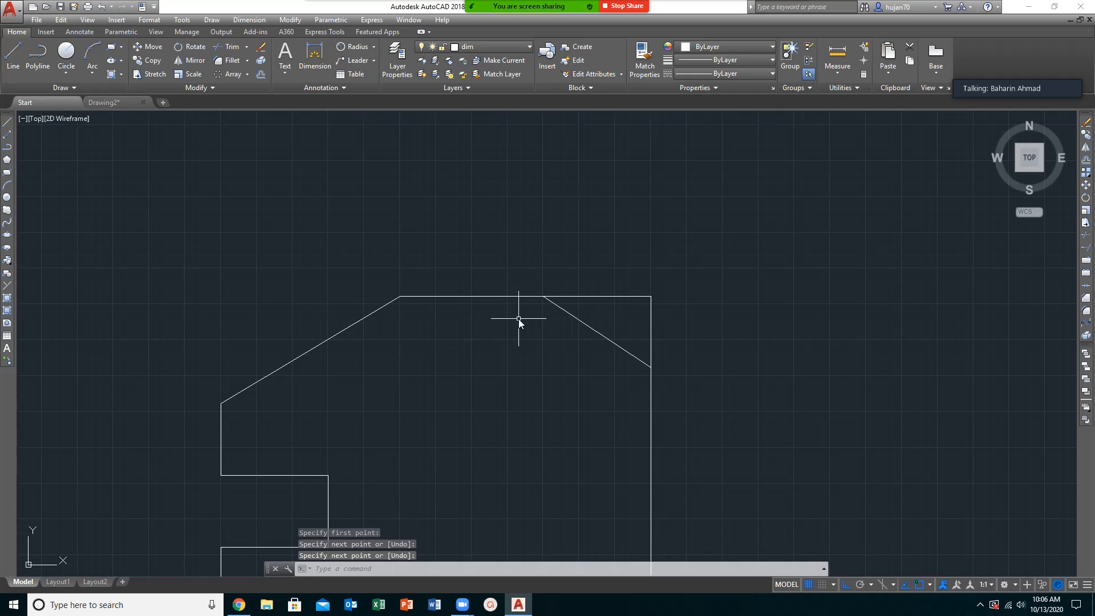
- Erase the two short segments forming the square corner outside the right sloped line
scroll(505, 308, "down", 2)
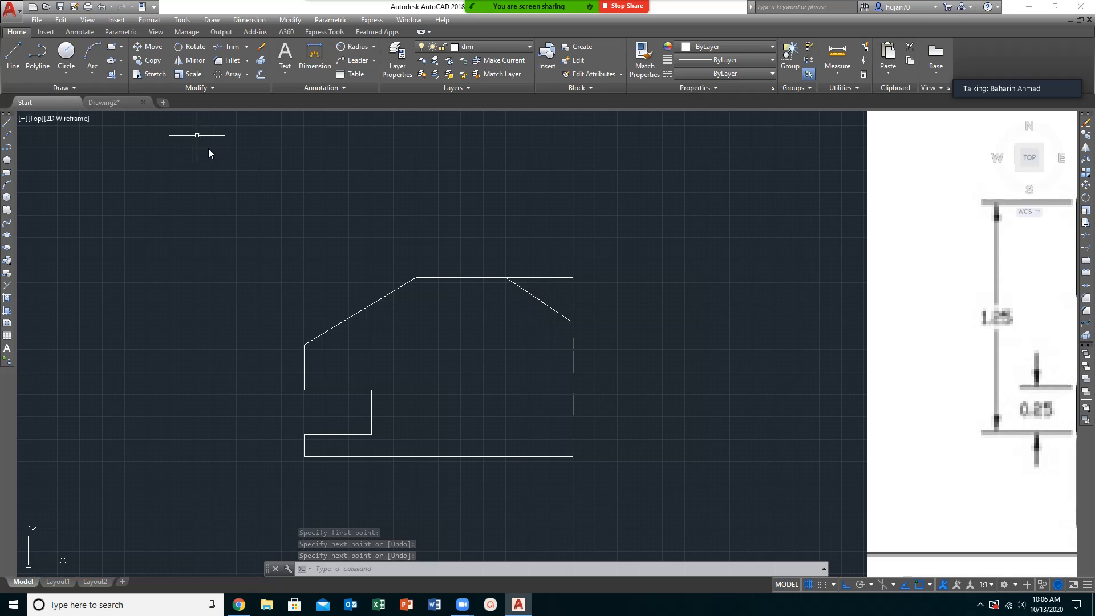
left_click(261, 49)
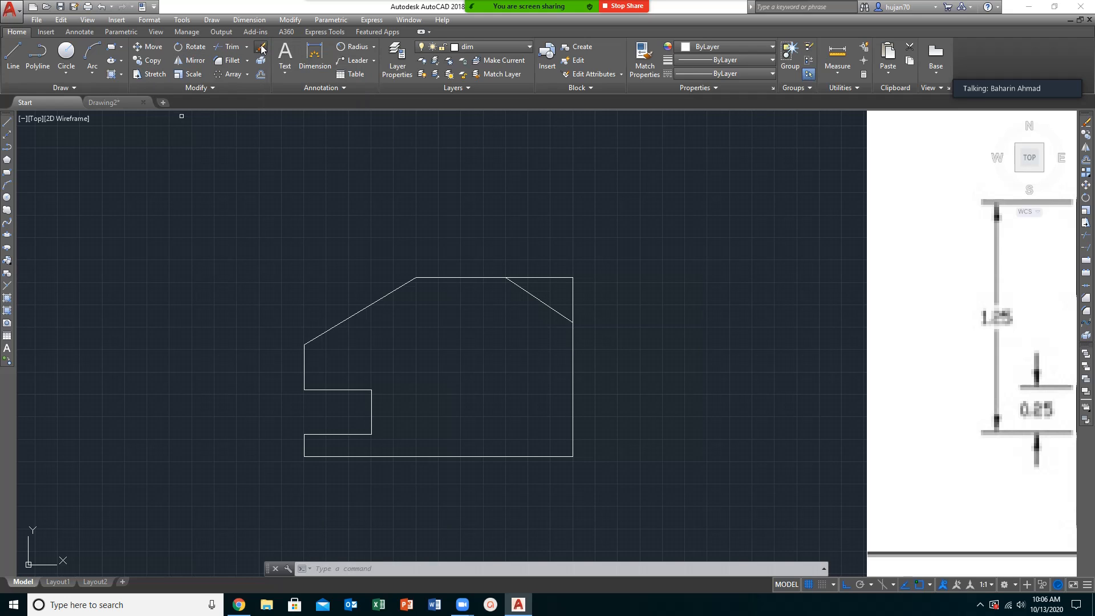
left_click(549, 280)
left_click(572, 292)
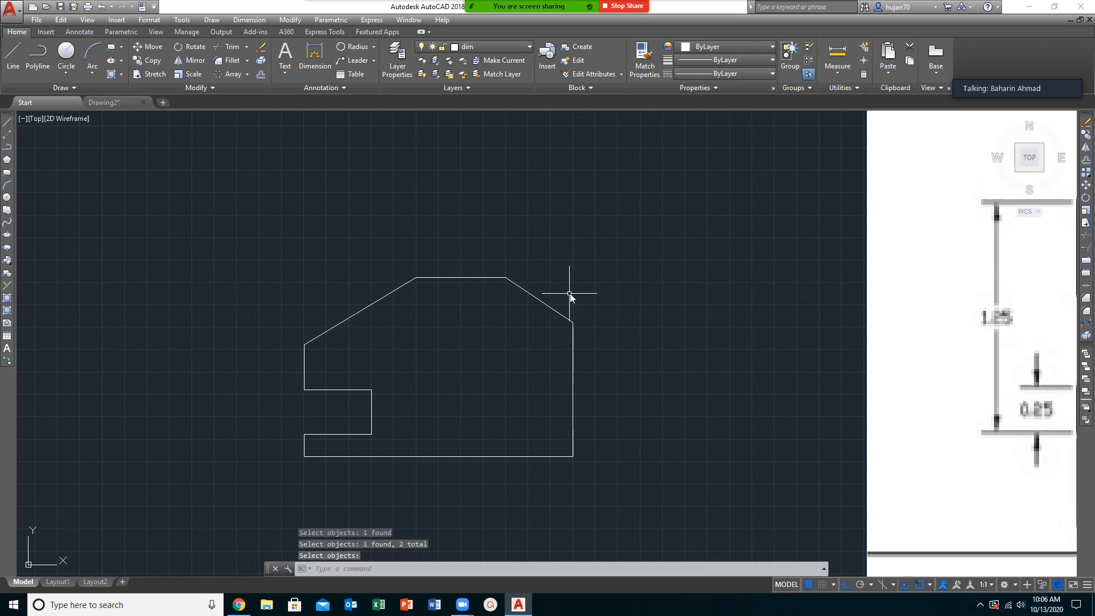
- Add a vertical linear dimension to the profile's right edge, placed outside the shape on its right
scroll(537, 340, "down", 2)
mouse_move(538, 340)
middle_mouse_down()
mouse_move(540, 320)
mouse_move(525, 314)
middle_mouse_up()
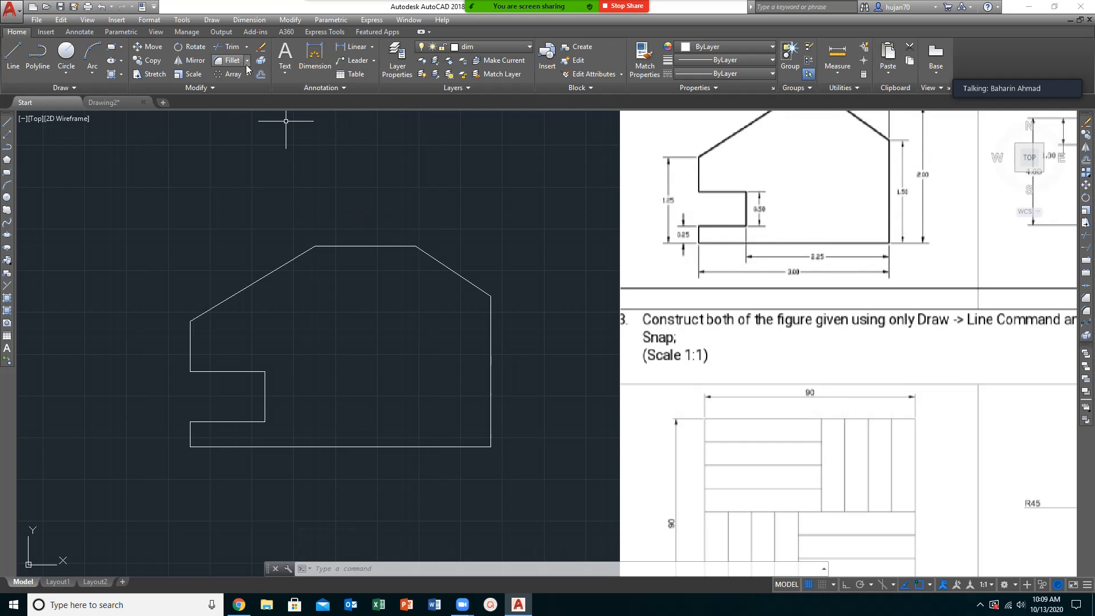
left_click(356, 46)
left_click(491, 296)
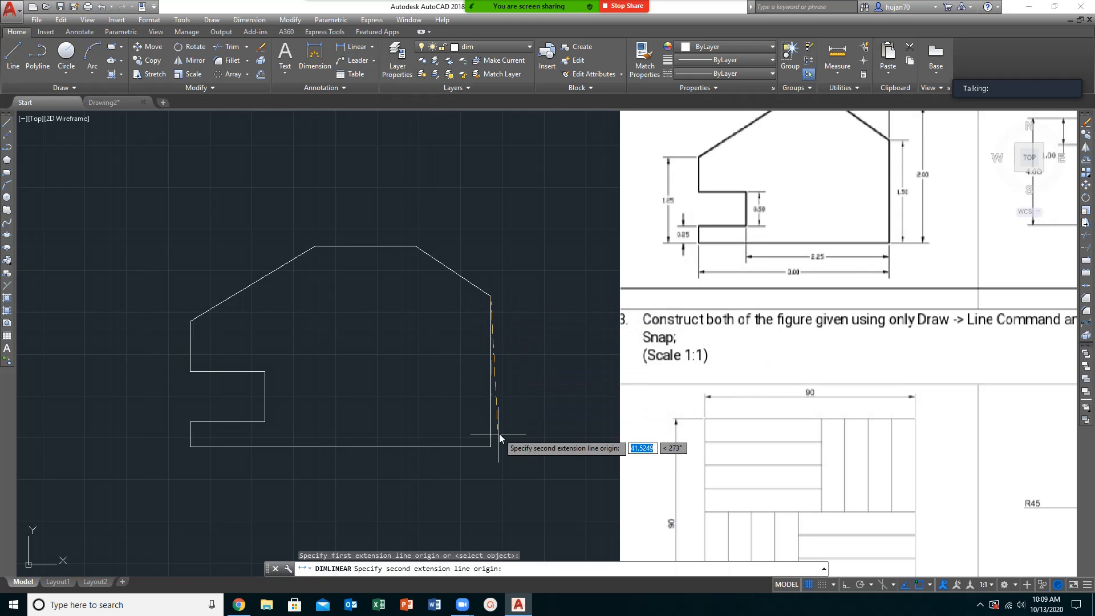
left_click(492, 448)
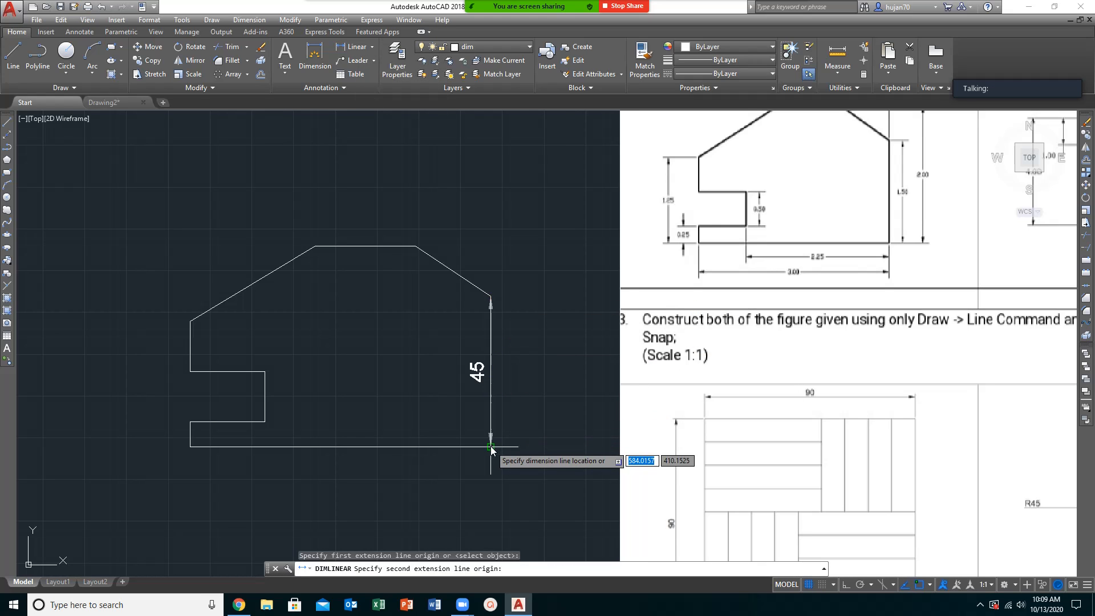
left_click(533, 446)
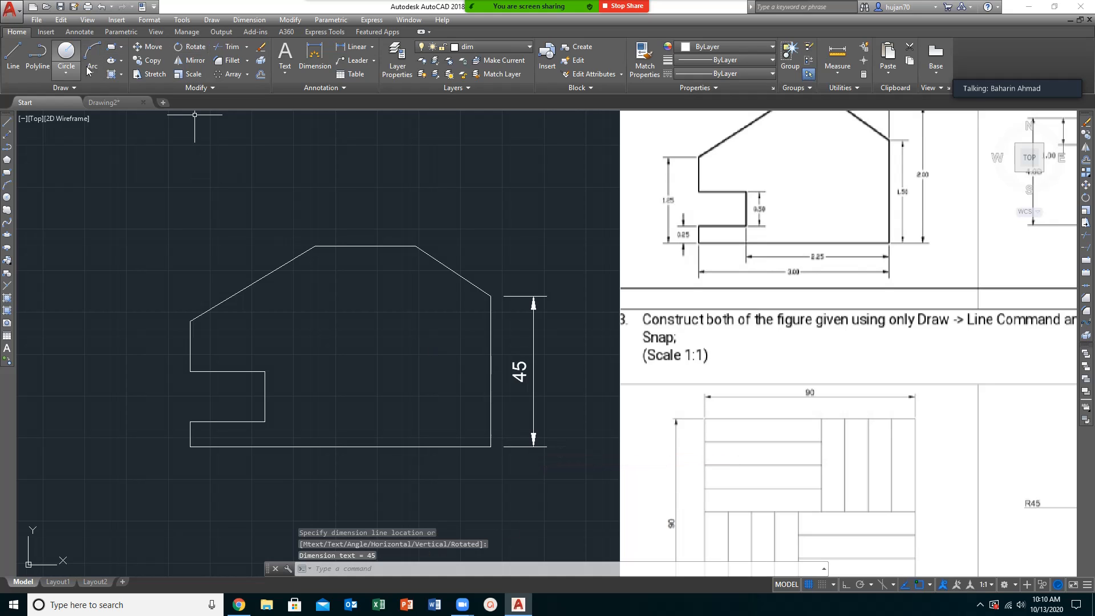
- Add a vertical linear dimension for the profile's overall height, placed outside the right edge's dimension
left_click(340, 50)
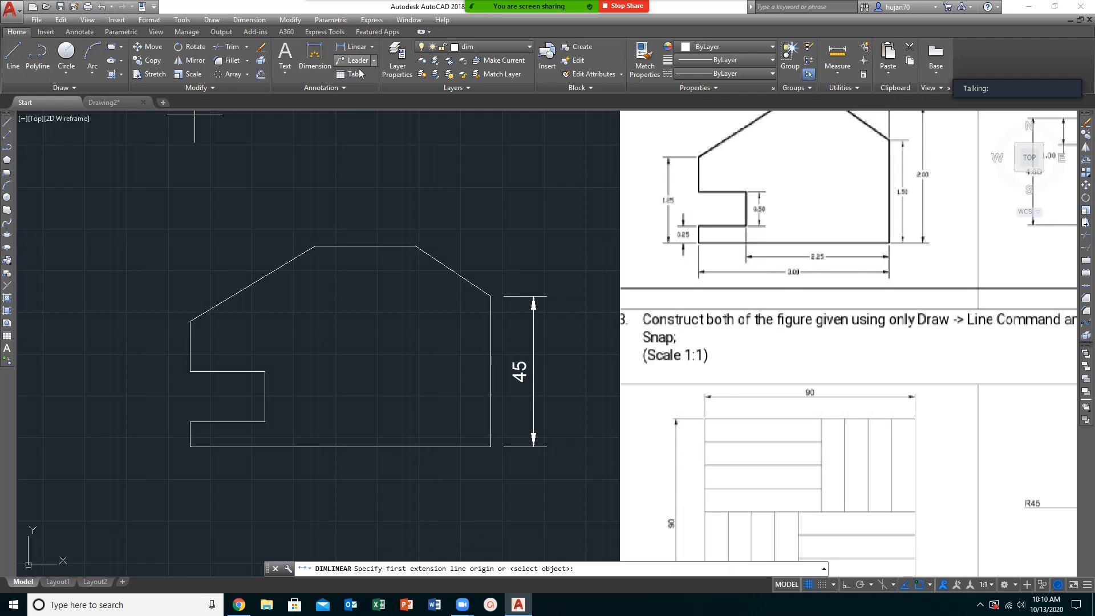
left_click(421, 251)
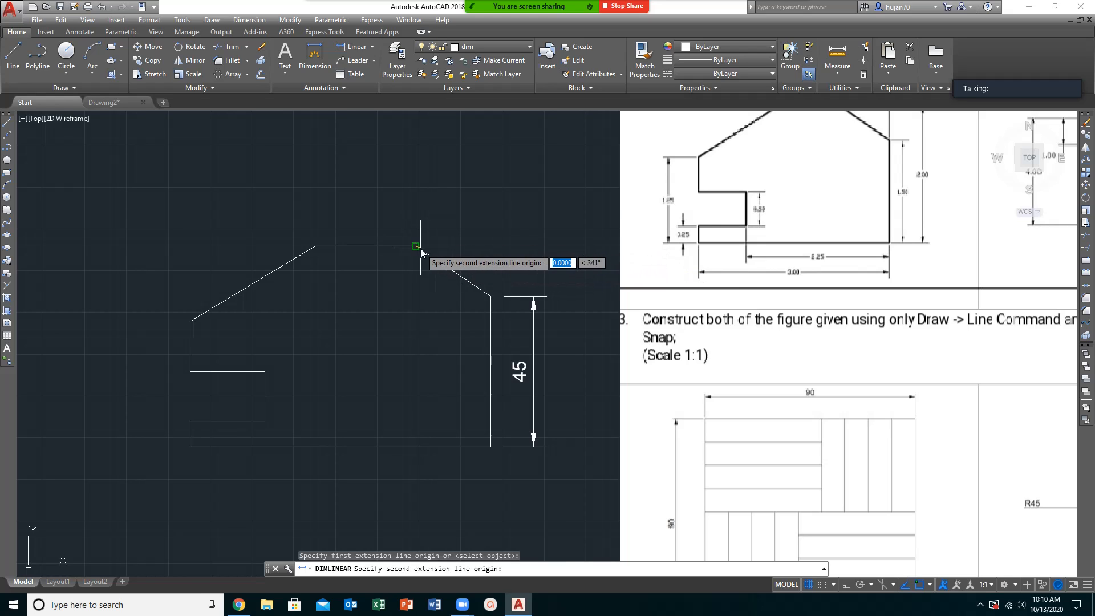
left_click(547, 446)
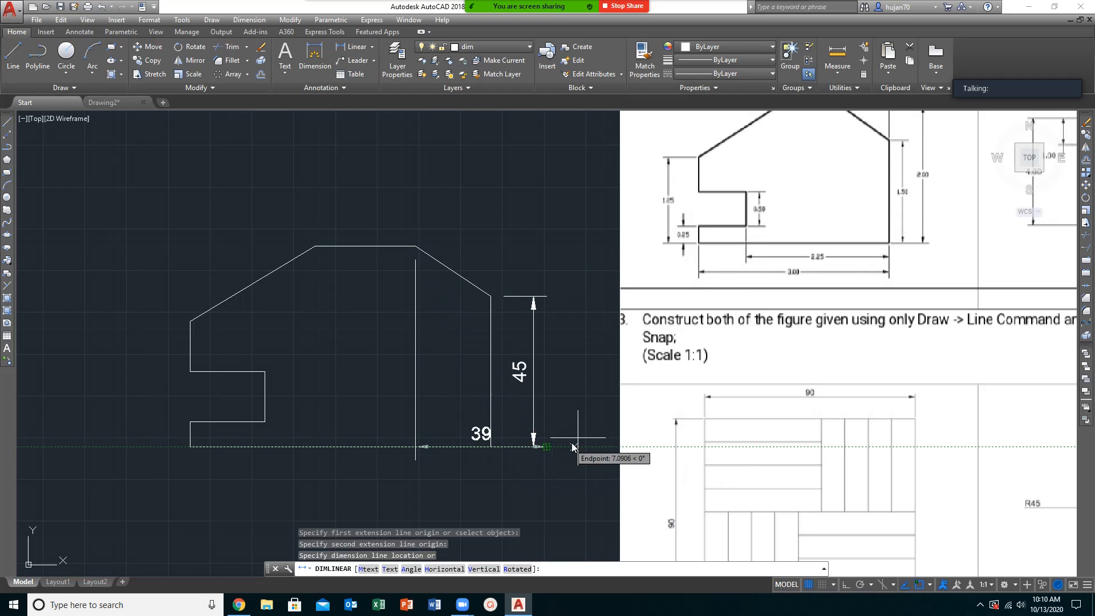
left_click(573, 387)
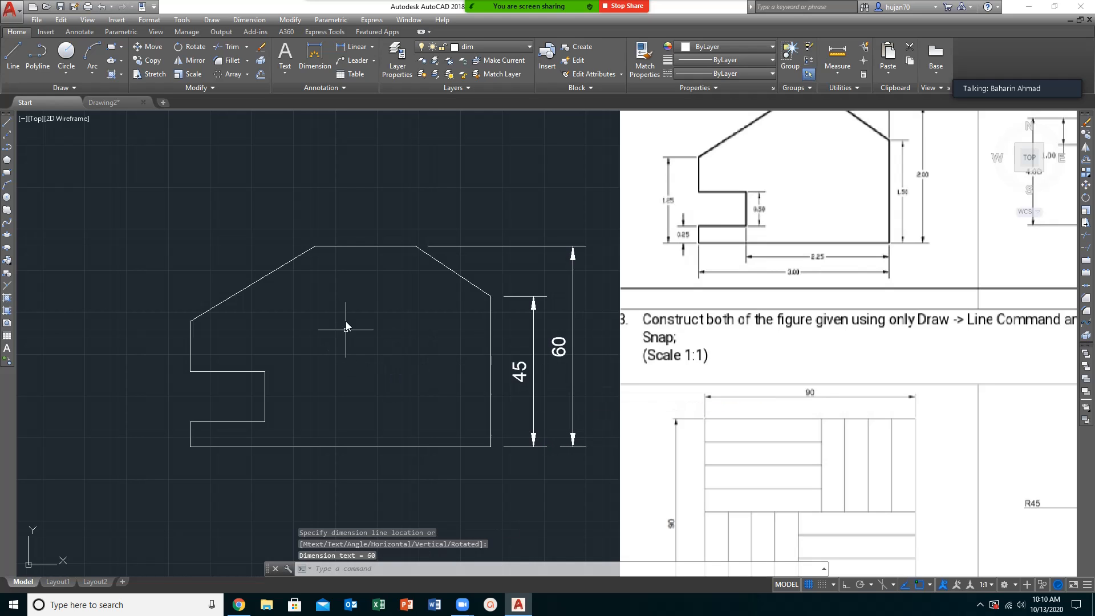
- Add a horizontal linear dimension spanning the right sloped line, placed above the profile
scroll(365, 279, "down", 2)
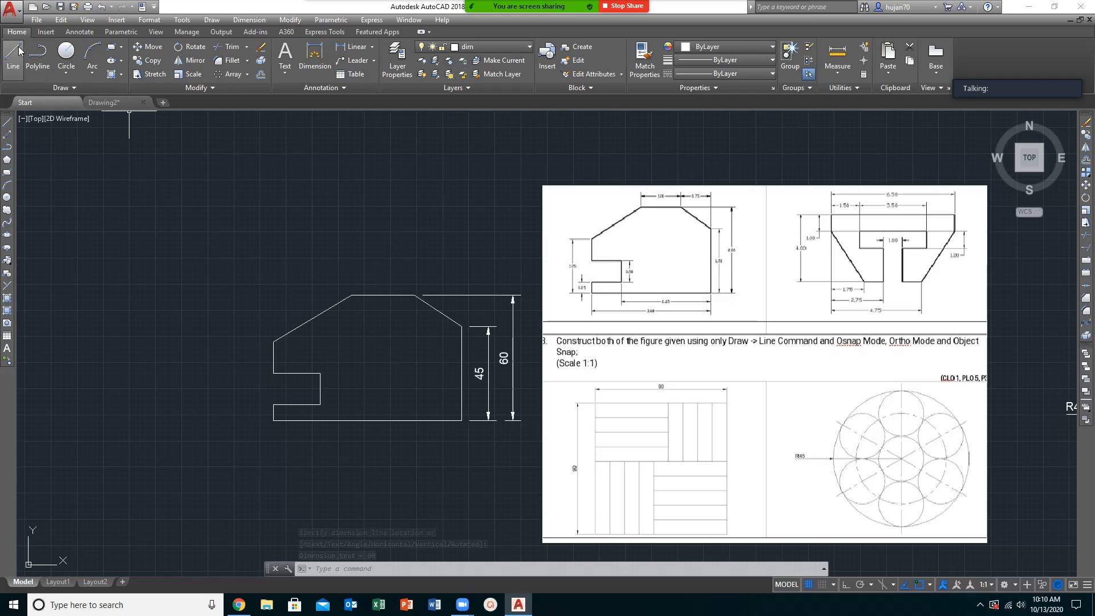
left_click(462, 326)
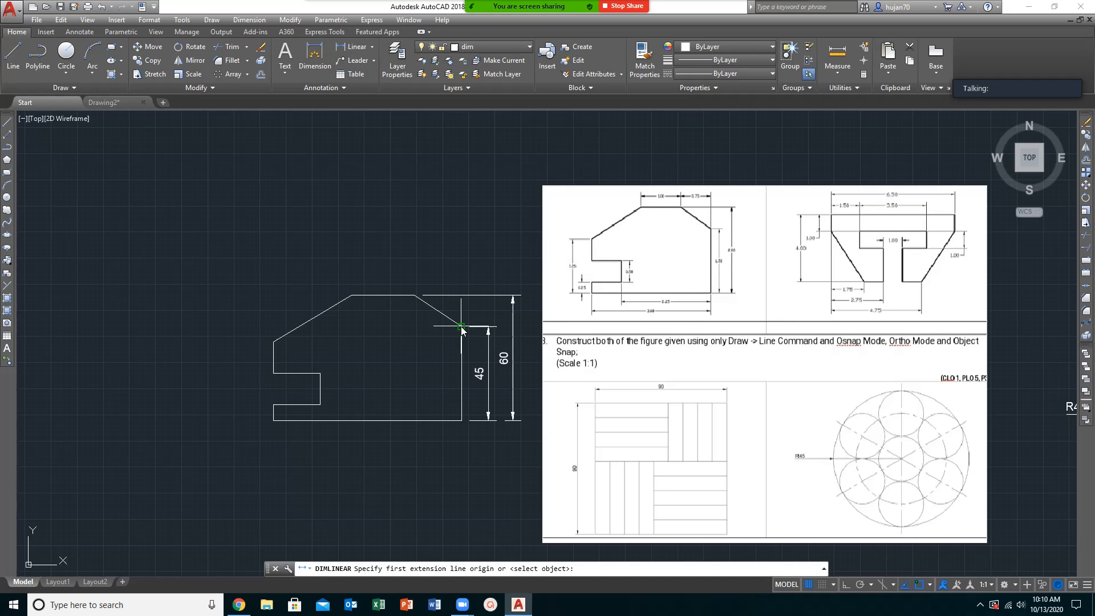
left_click(417, 290)
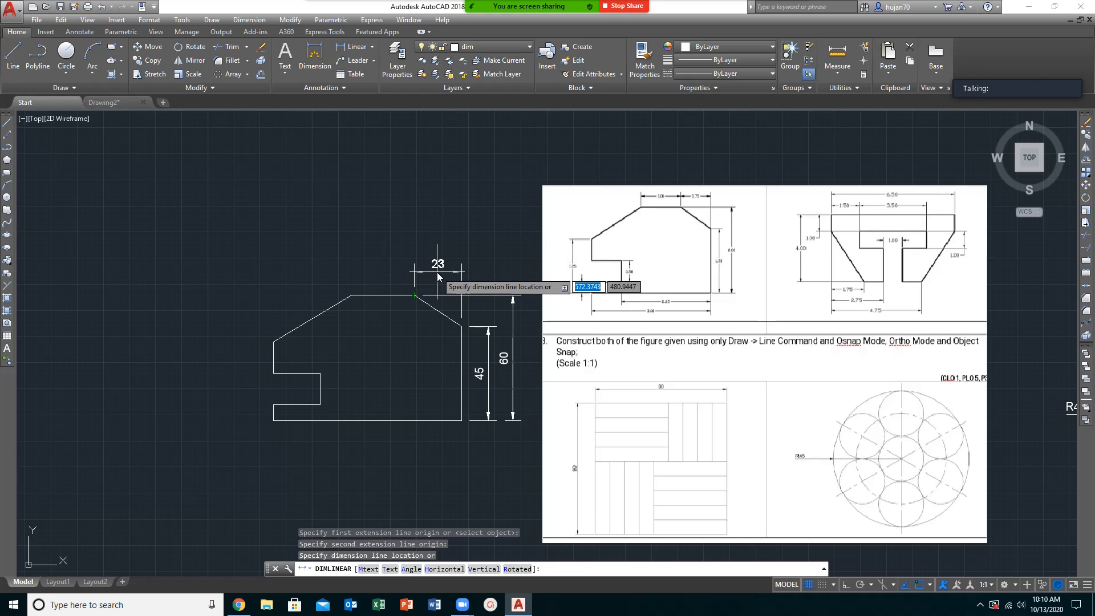
left_click(437, 272)
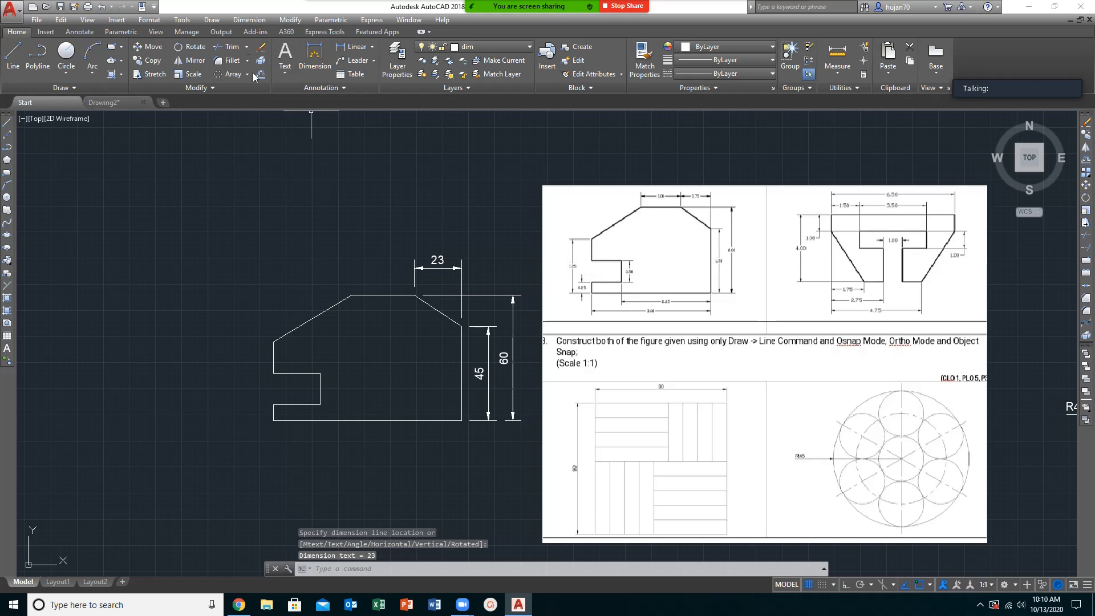
- Continue the sloped line's horizontal dimension across the top edge to its left end, and end the command
left_click(251, 20)
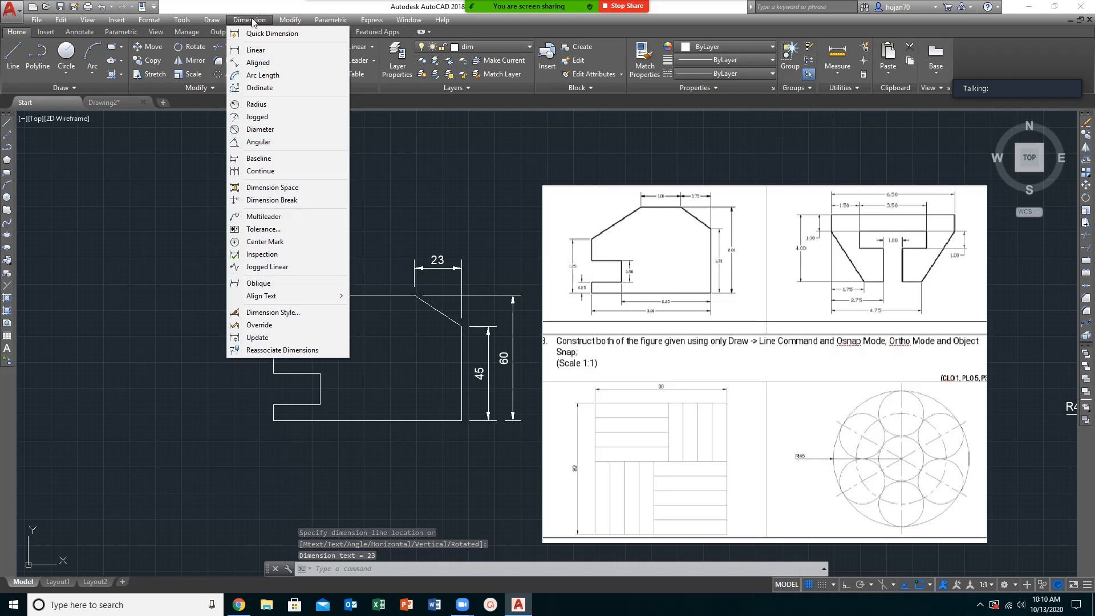
left_click(268, 170)
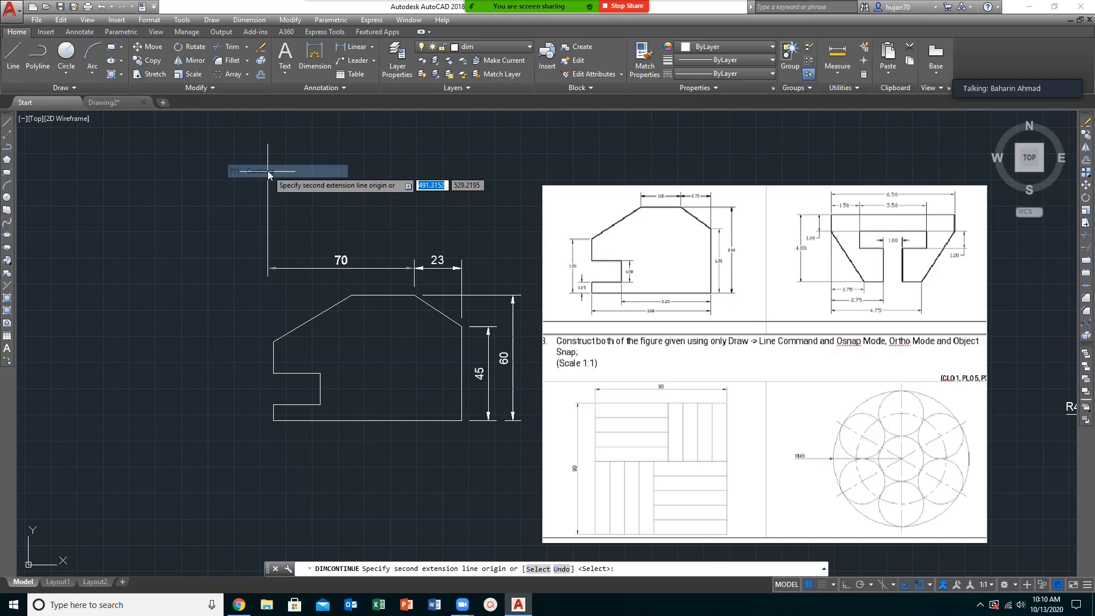
left_click(353, 294)
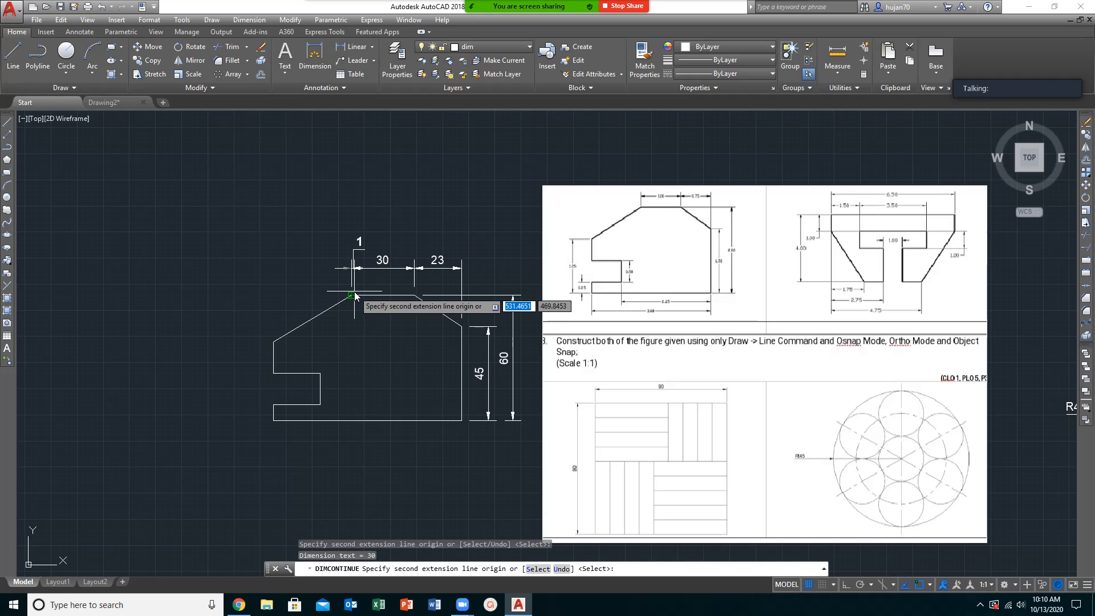
key("Escape")
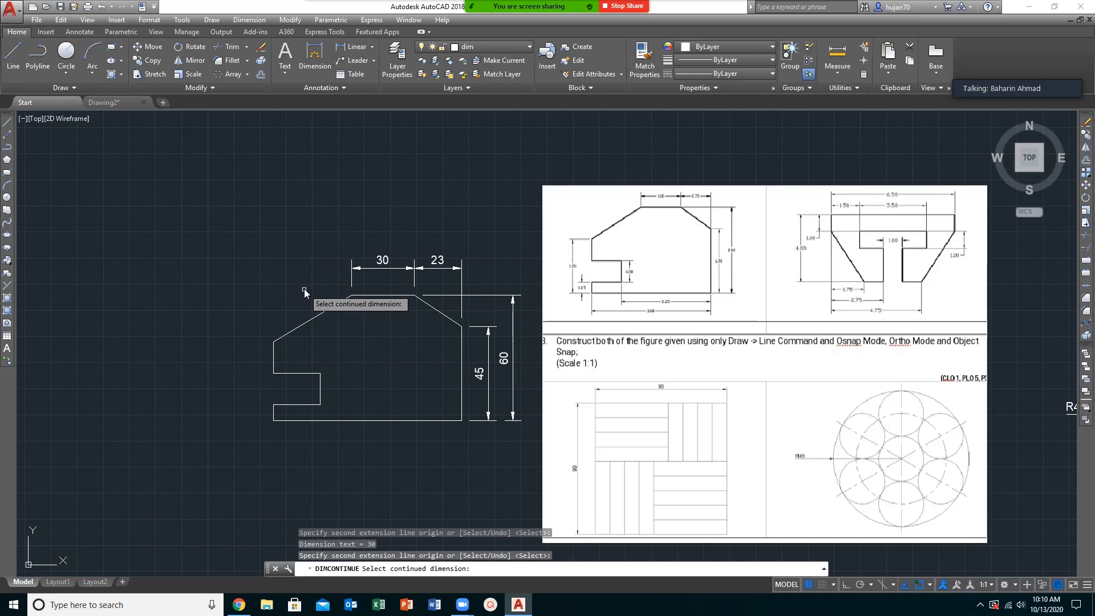
- Add a vertical linear dimension to the short left edge below the notch, placed outside the shape on its left
left_click(355, 46)
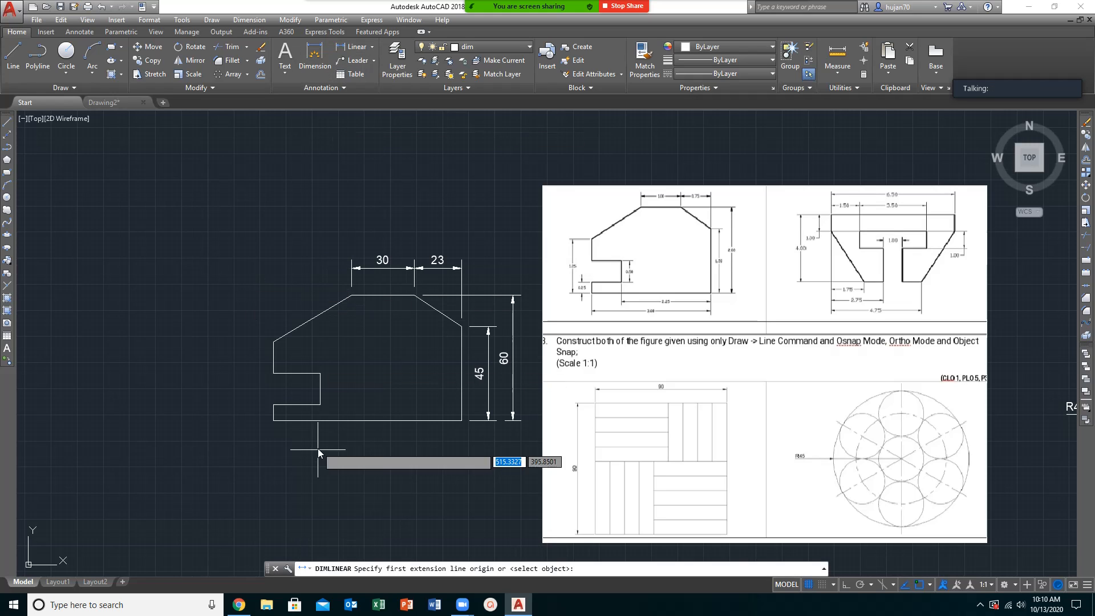
left_click(273, 421)
left_click(275, 406)
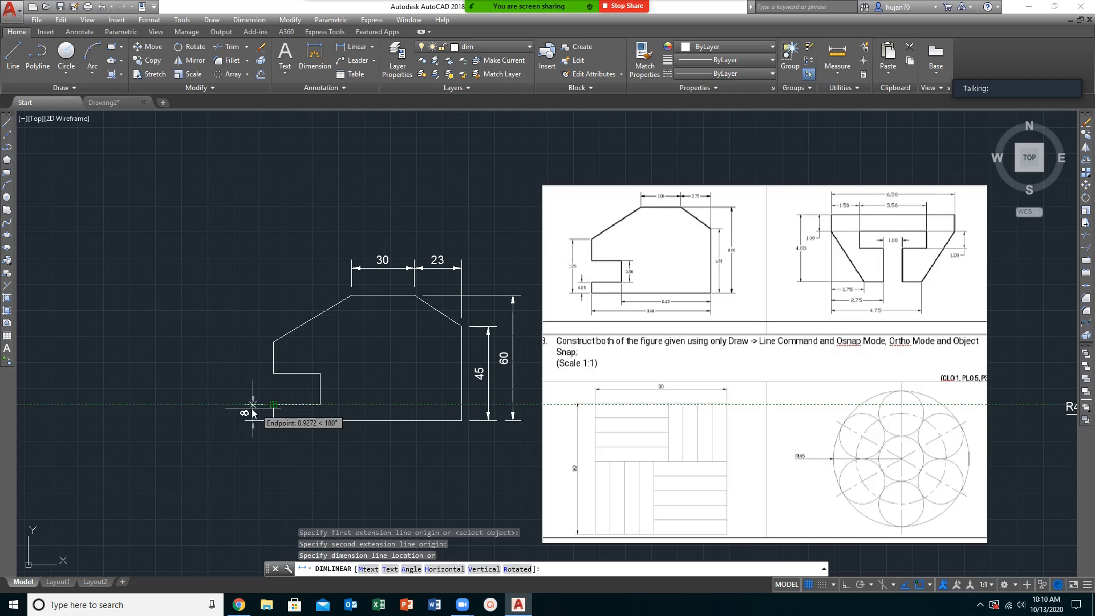
left_click(253, 403)
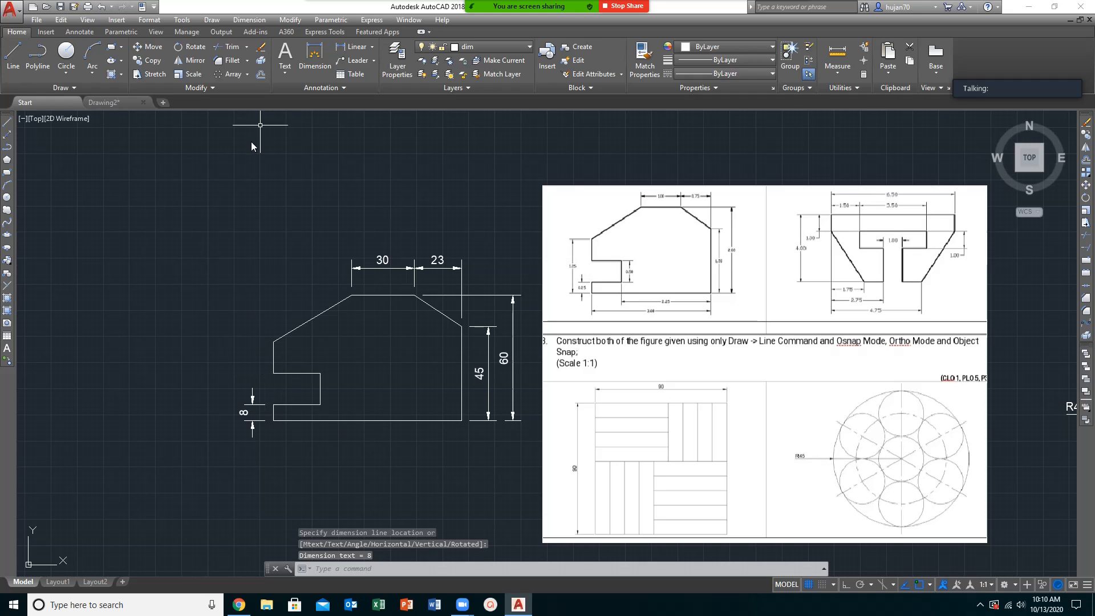
- Try continuing the short left edge's vertical dimension up across the notch opening, and undo it
left_click(249, 19)
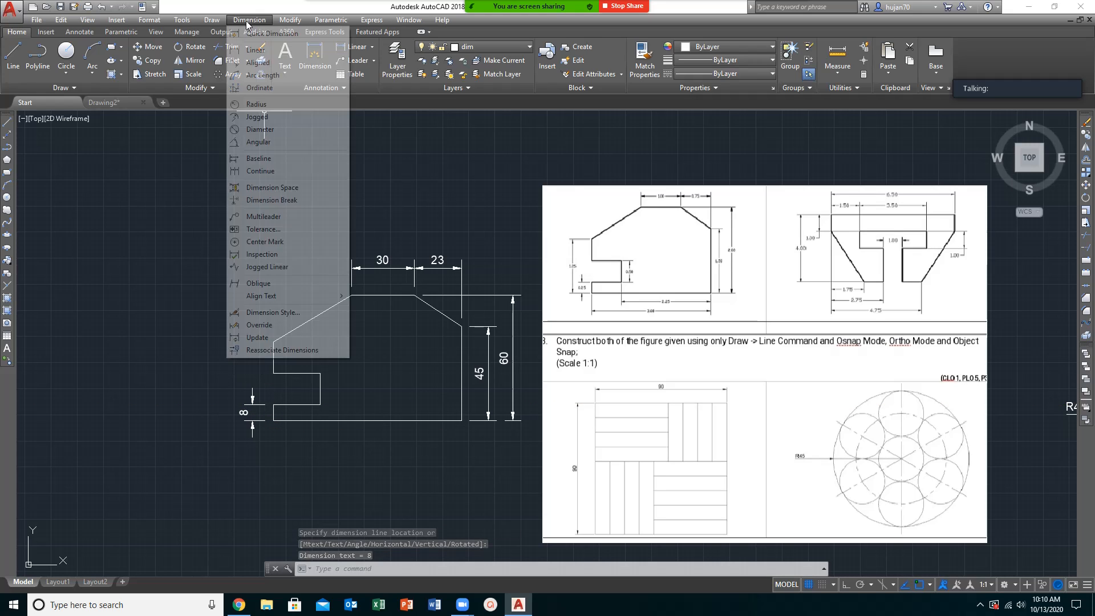
left_click(271, 170)
left_click(274, 374)
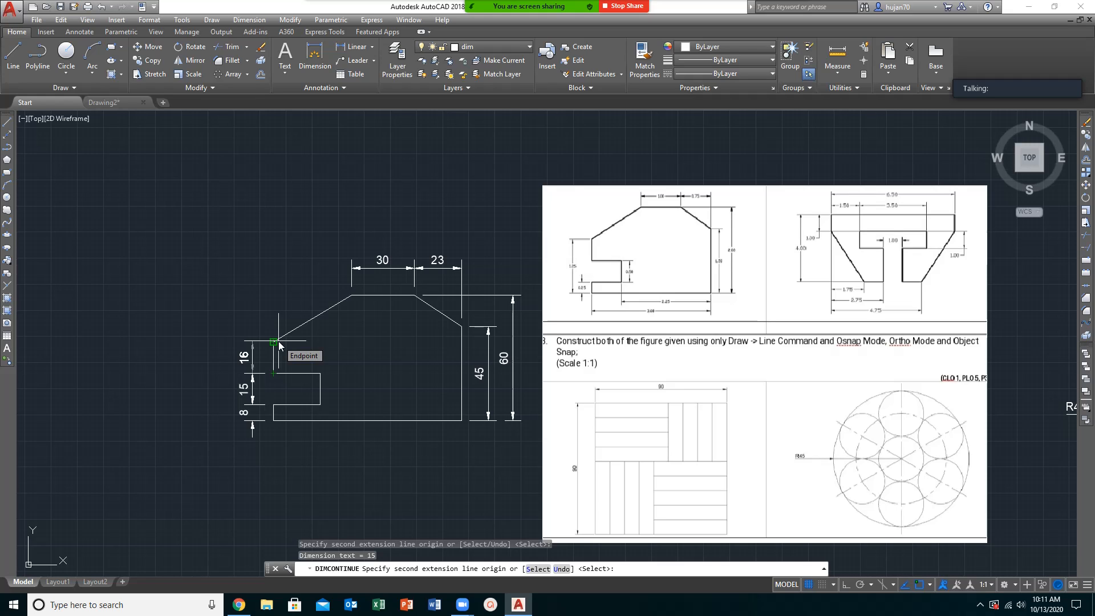
left_click(101, 7)
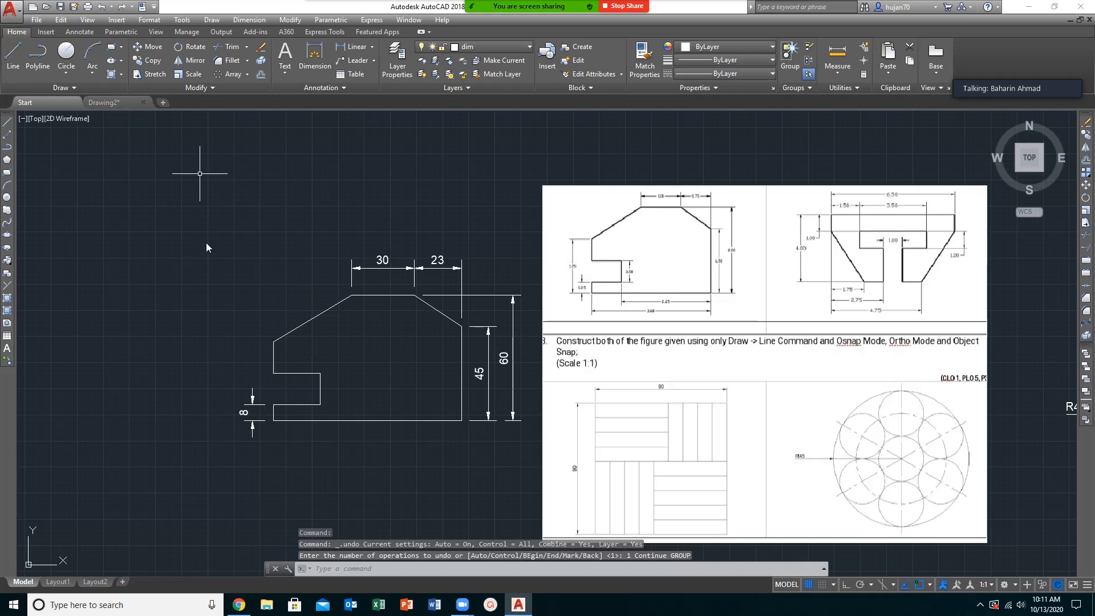
left_click(253, 21)
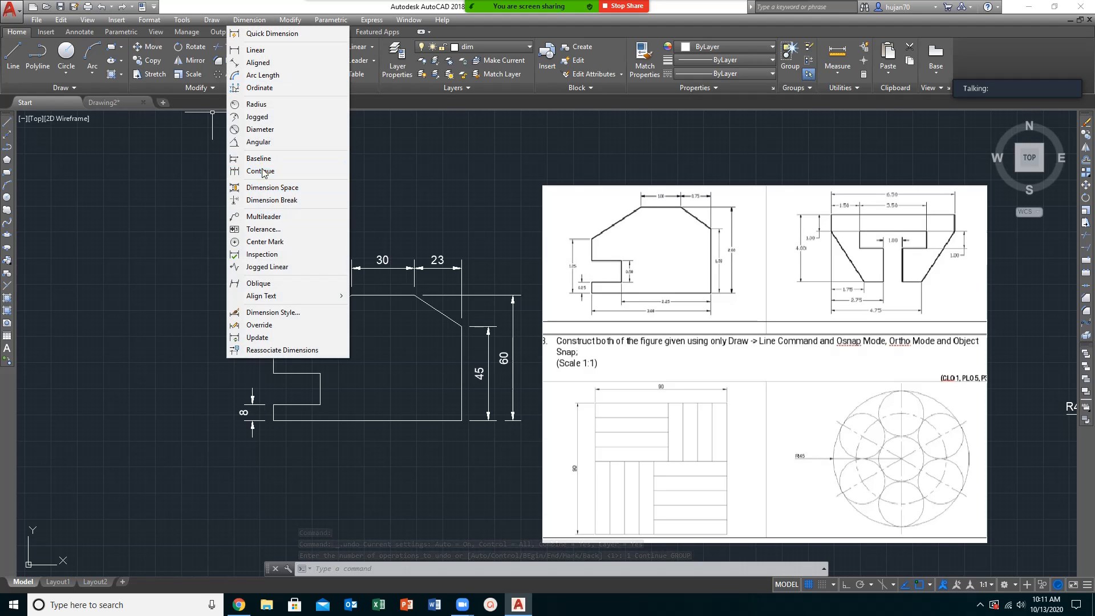
left_click(262, 171)
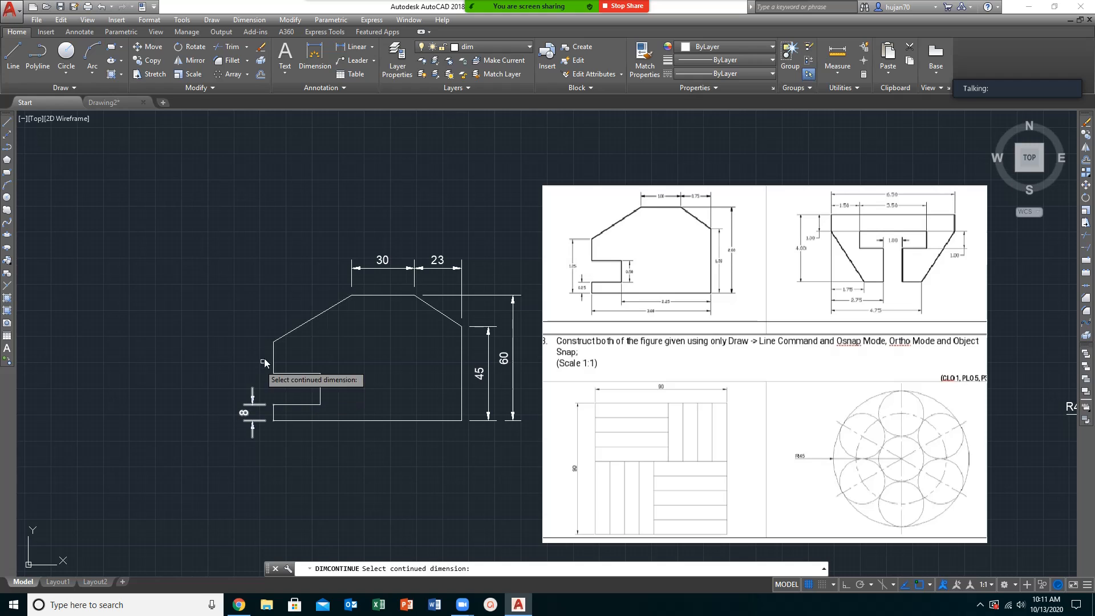
key("Return")
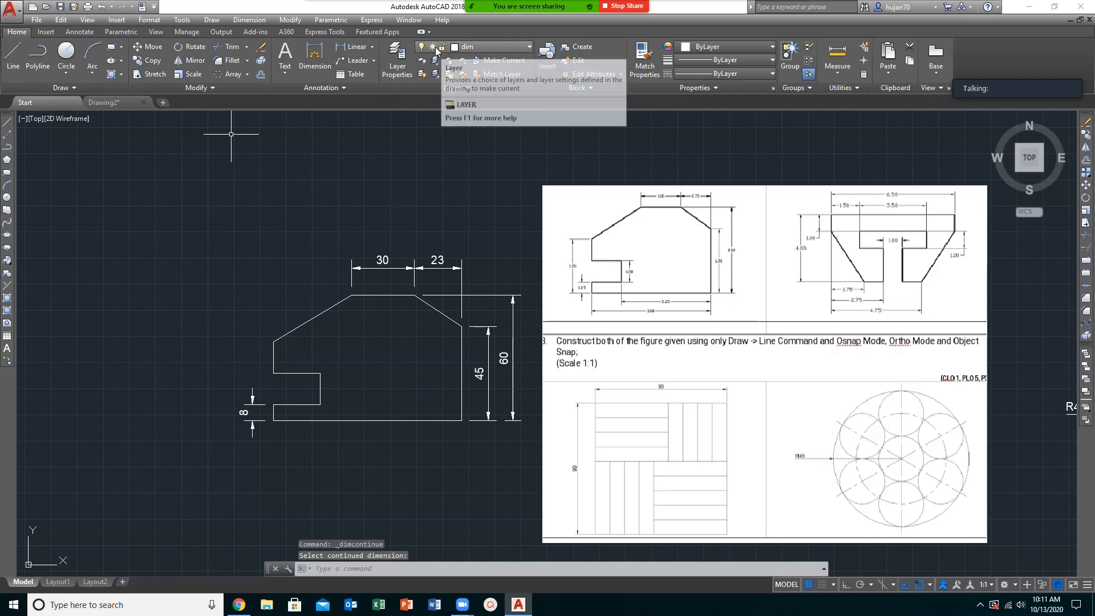
- Add a vertical linear dimension from the notch's lower outer corner to the left sloped line's lower end, aligned with the dimension below it
left_click(353, 47)
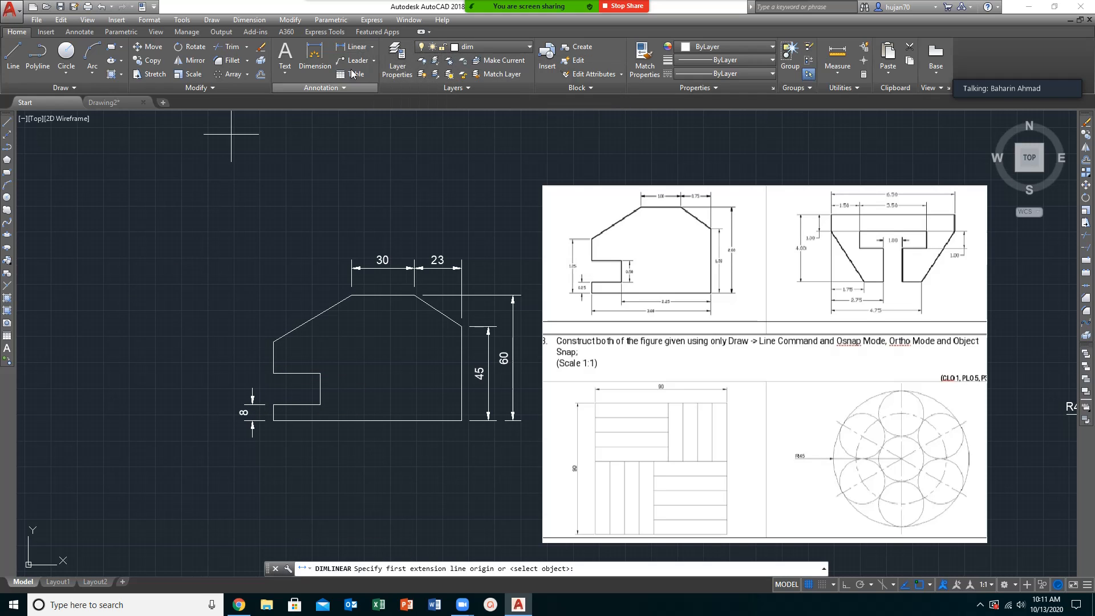
left_click(274, 404)
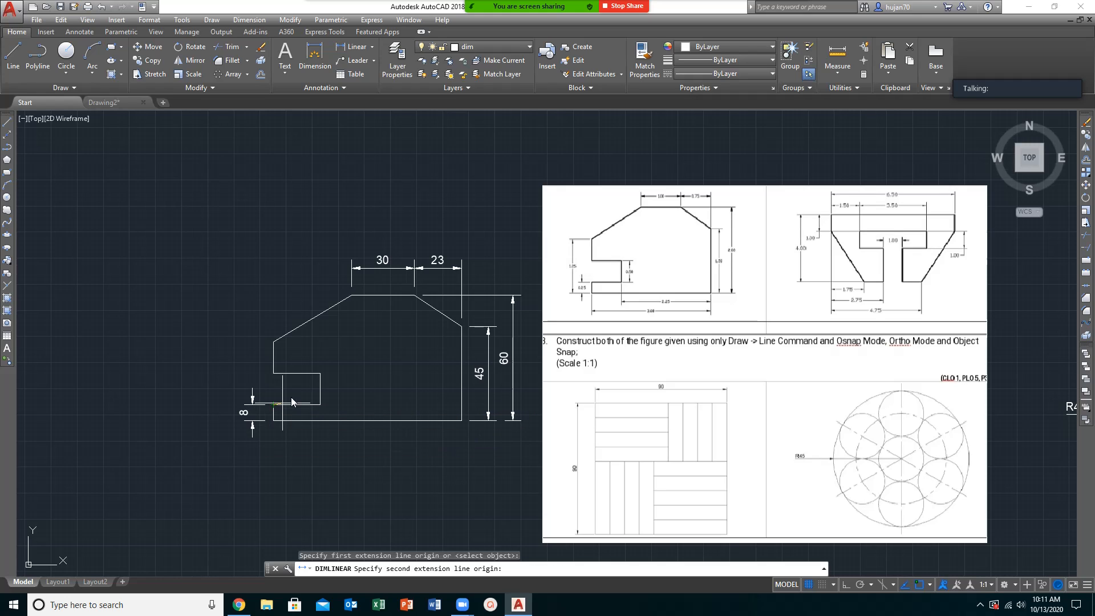
left_click(274, 342)
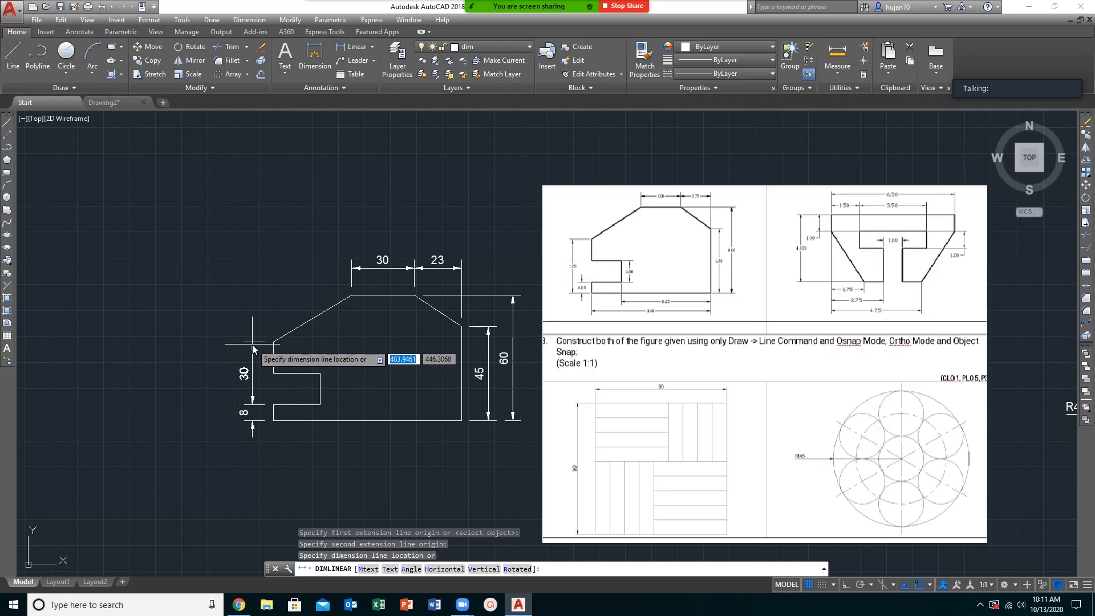
left_click(252, 345)
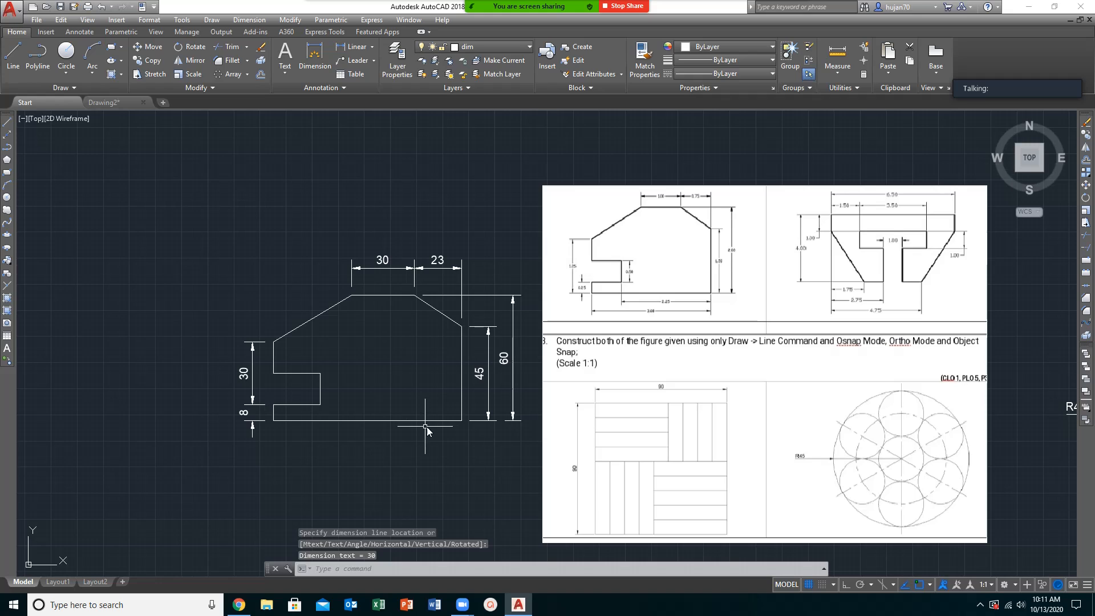
- Add a vertical linear dimension to the notch's inner edge, placed inside the profile
left_click(354, 46)
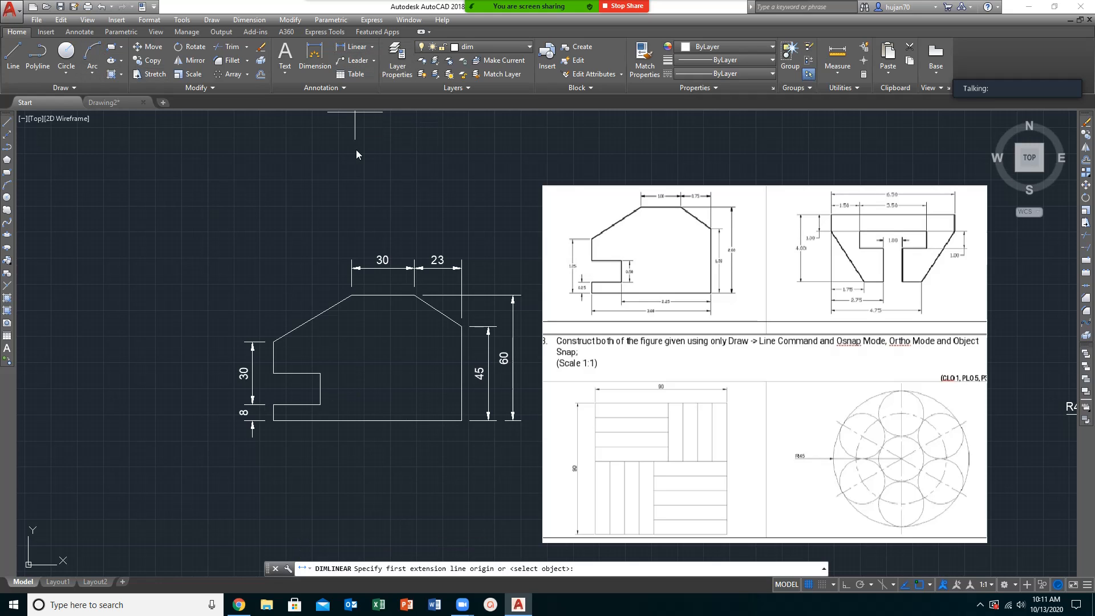
left_click(320, 373)
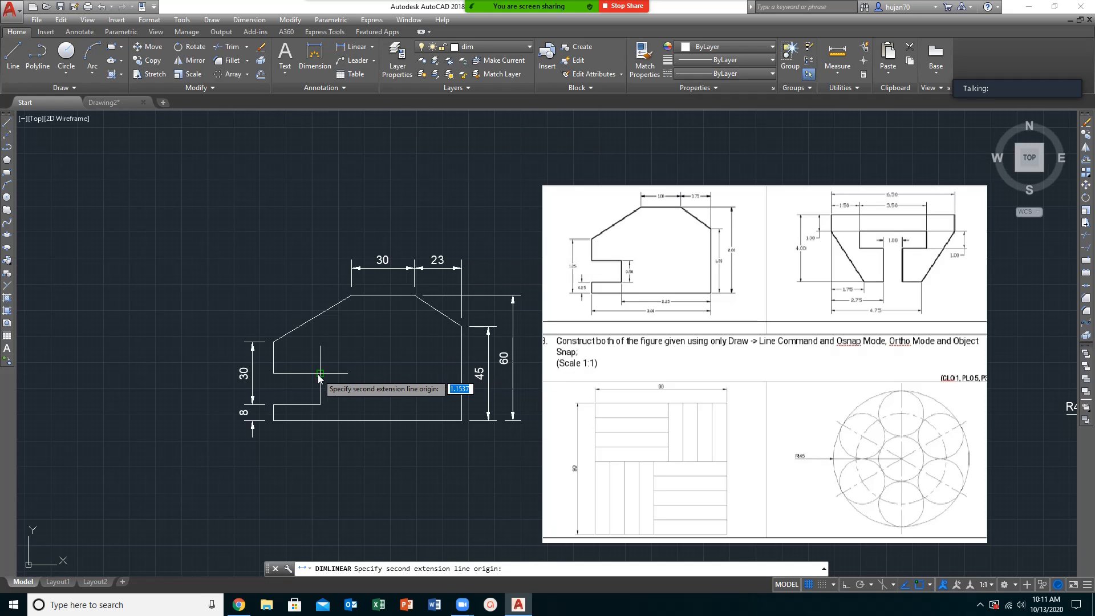
left_click(320, 405)
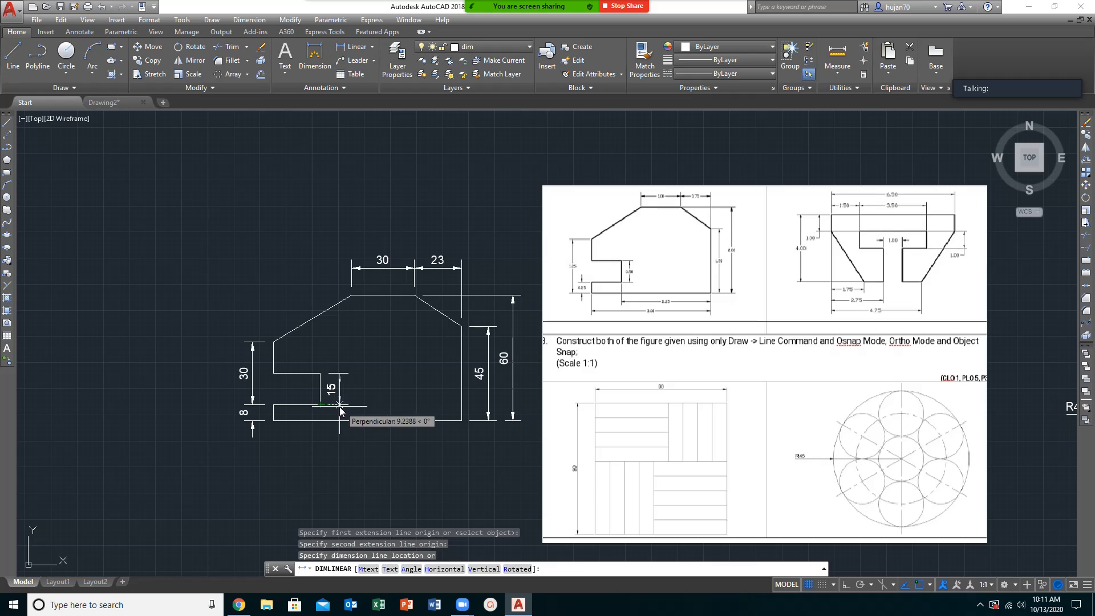
left_click(341, 417)
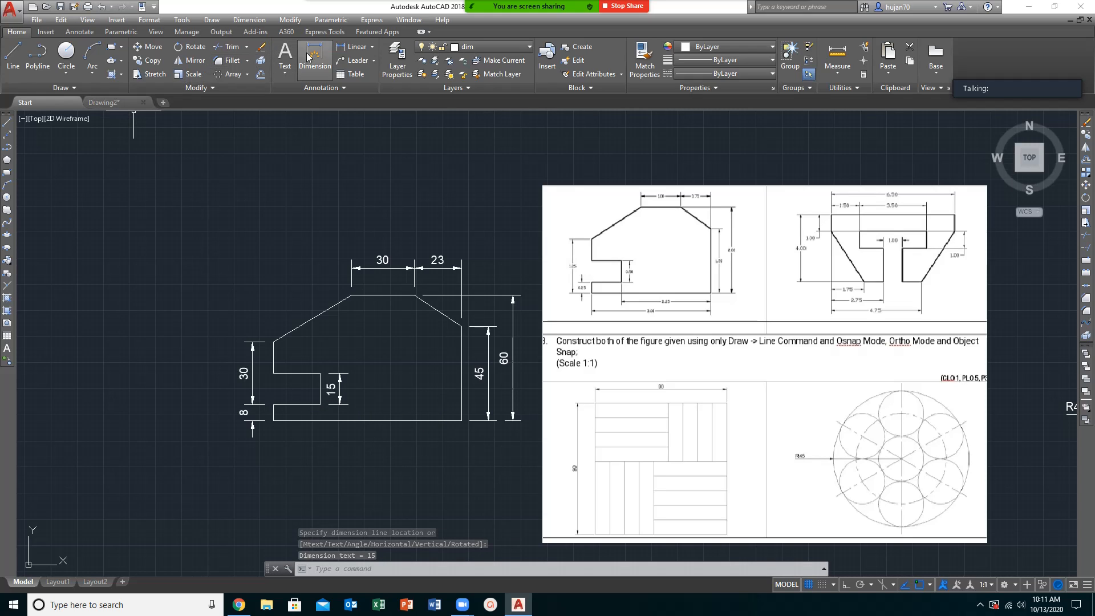
- Add a horizontal linear dimension from the notch's lower inner corner to the profile's lower right corner, placed below the shape
key("Return")
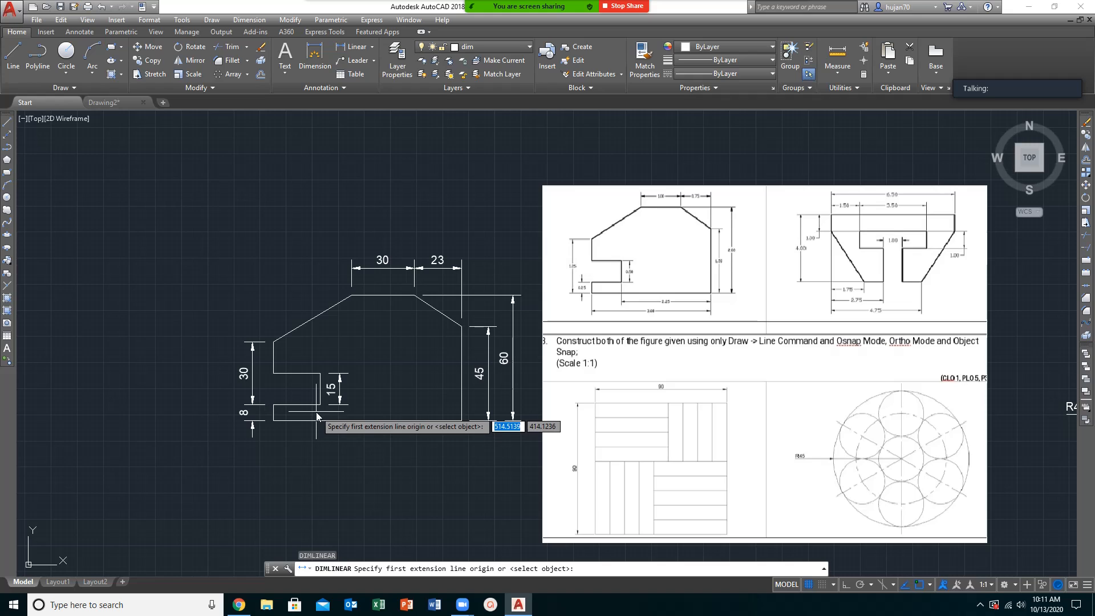
left_click(322, 407)
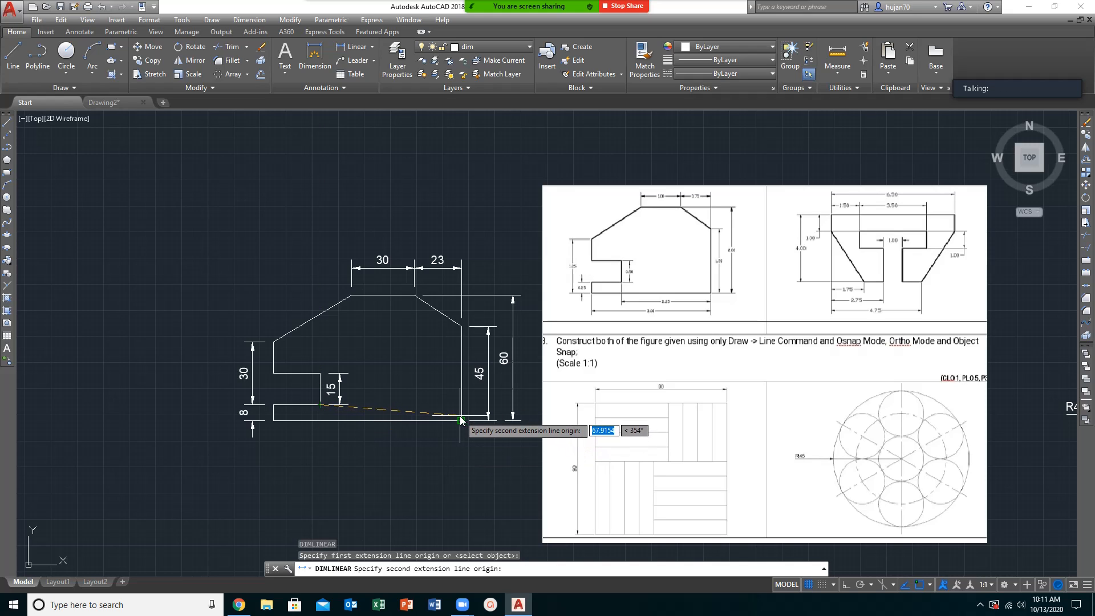
left_click(461, 420)
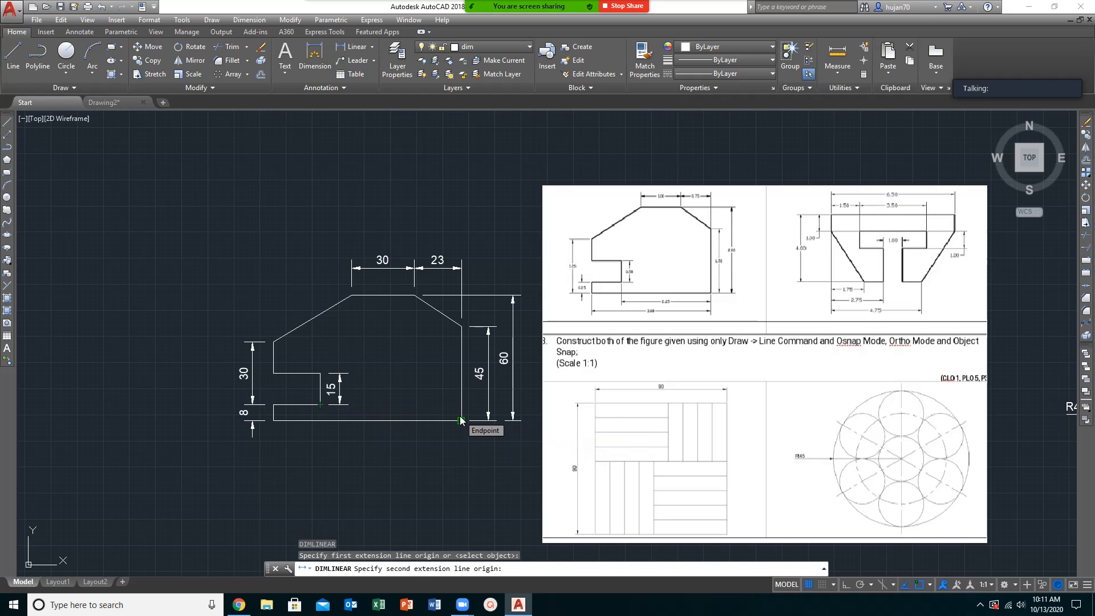
left_click(451, 445)
- Add a horizontal linear dimension for the profile's overall width, placed below the notch-to-right-edge dimension
key("Return")
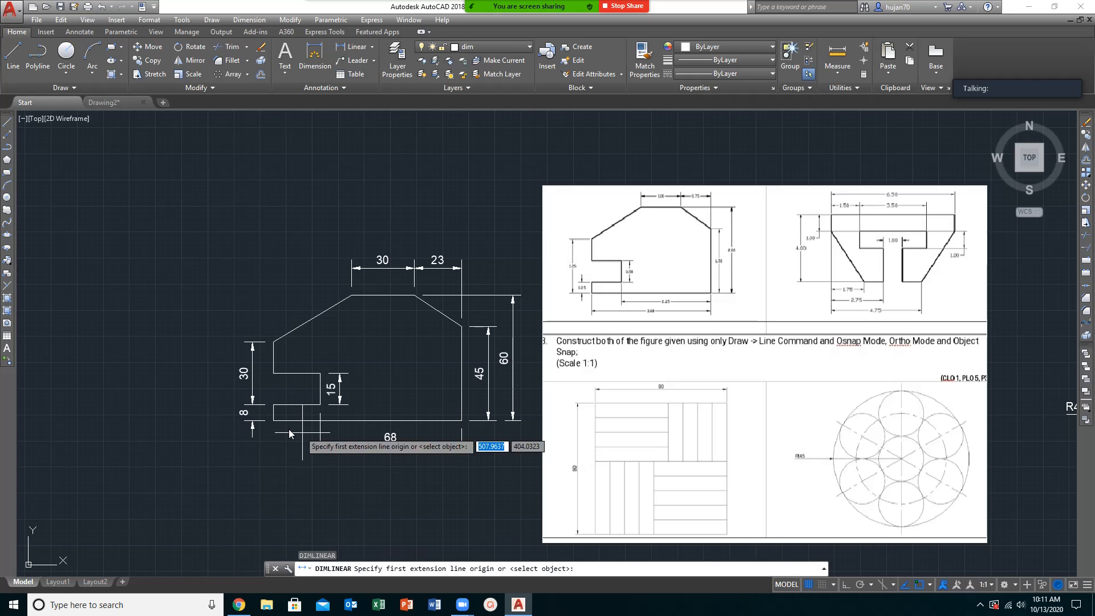
left_click(274, 421)
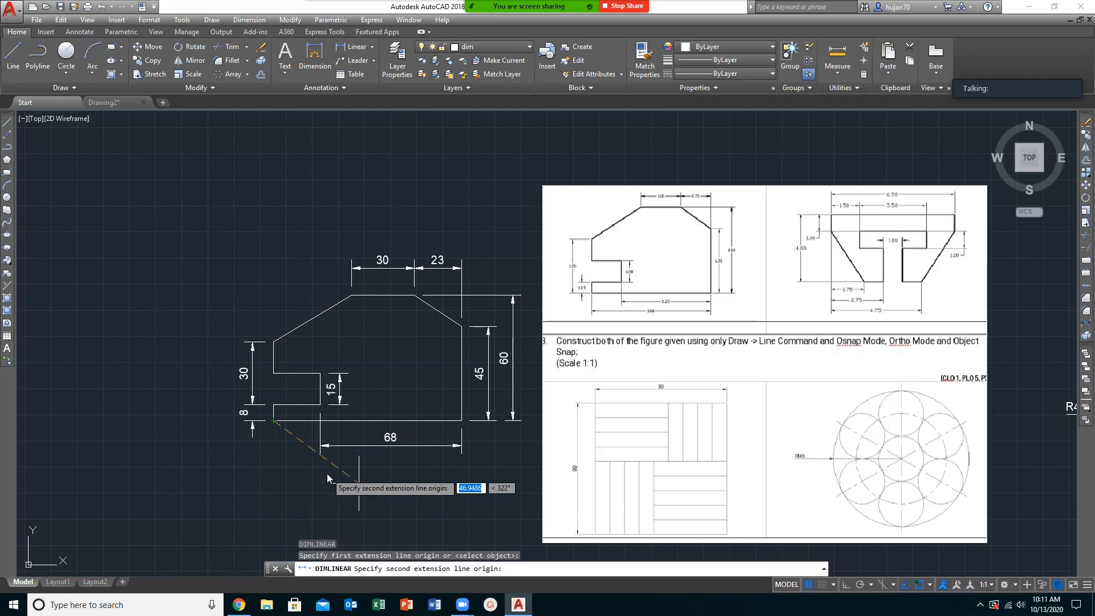
left_click(462, 454)
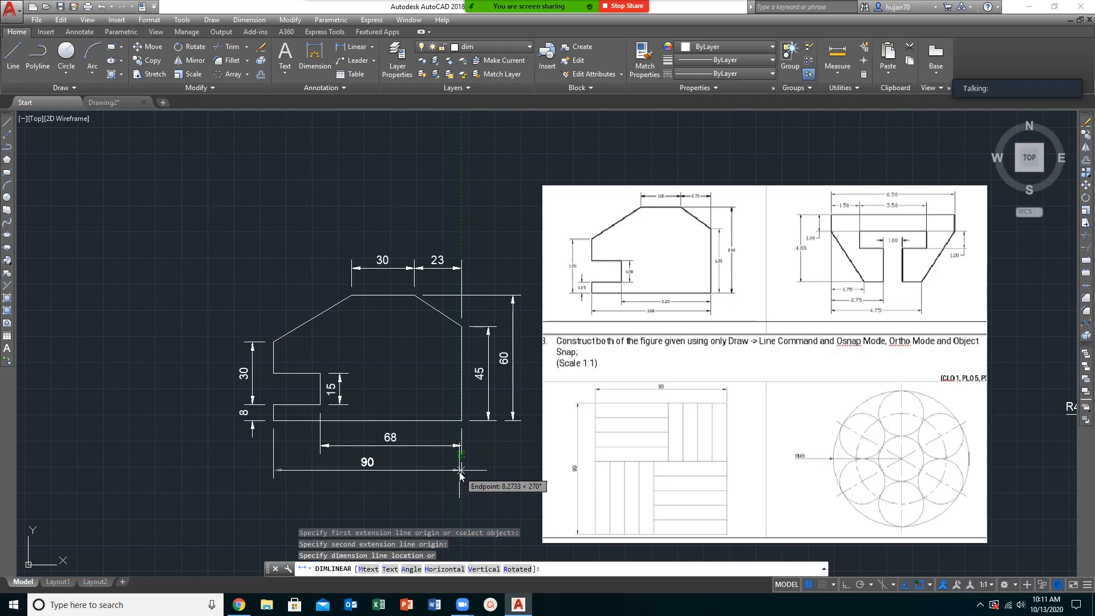
left_click(460, 469)
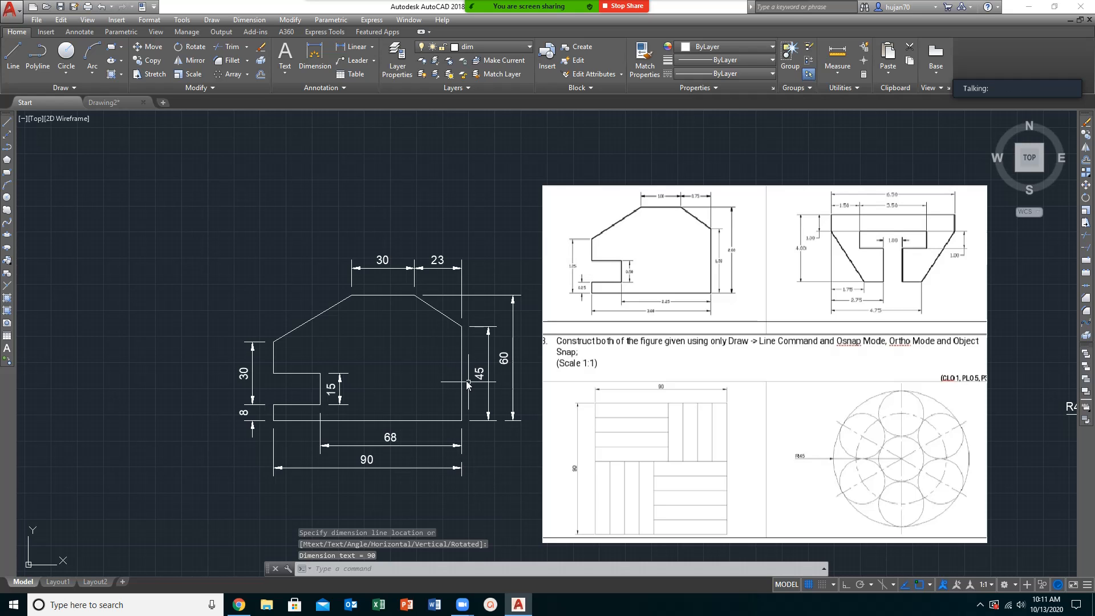
middle_click_drag(467, 381, 413, 361)
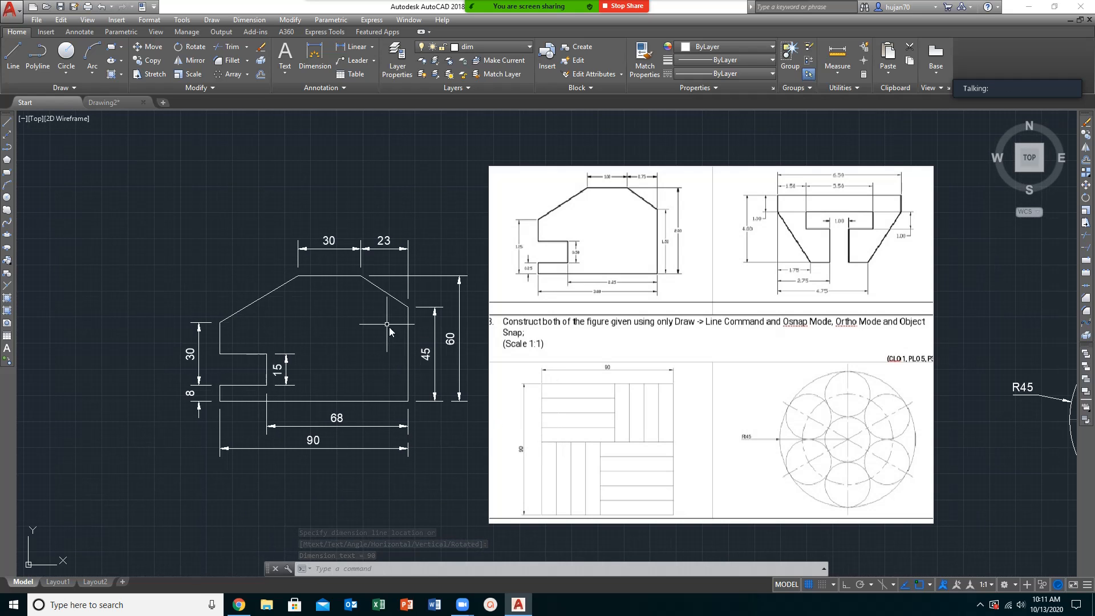
scroll(402, 340, "up", 3)
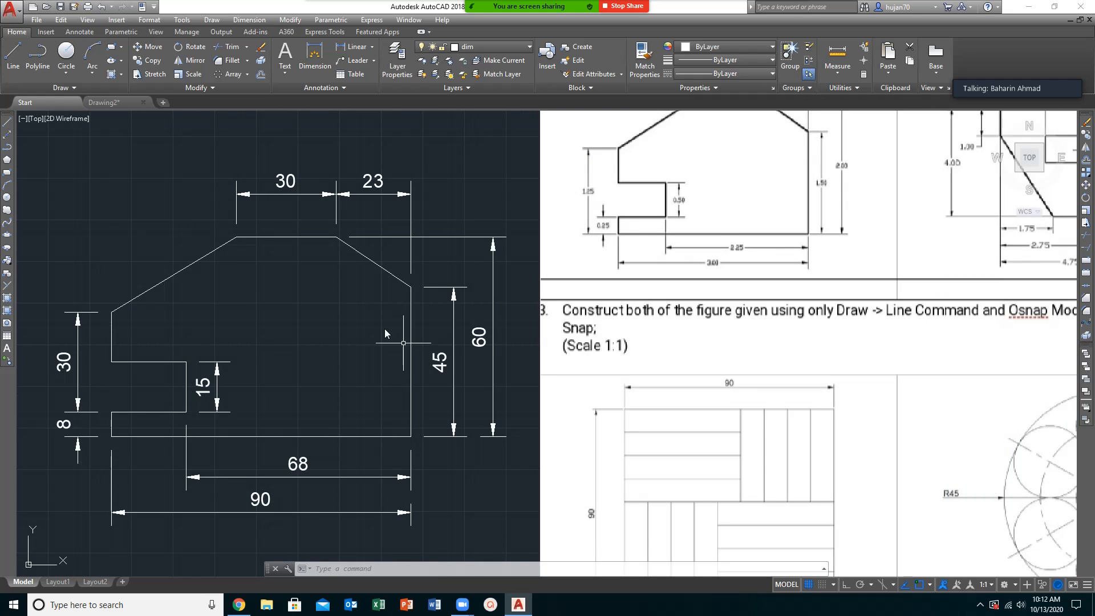